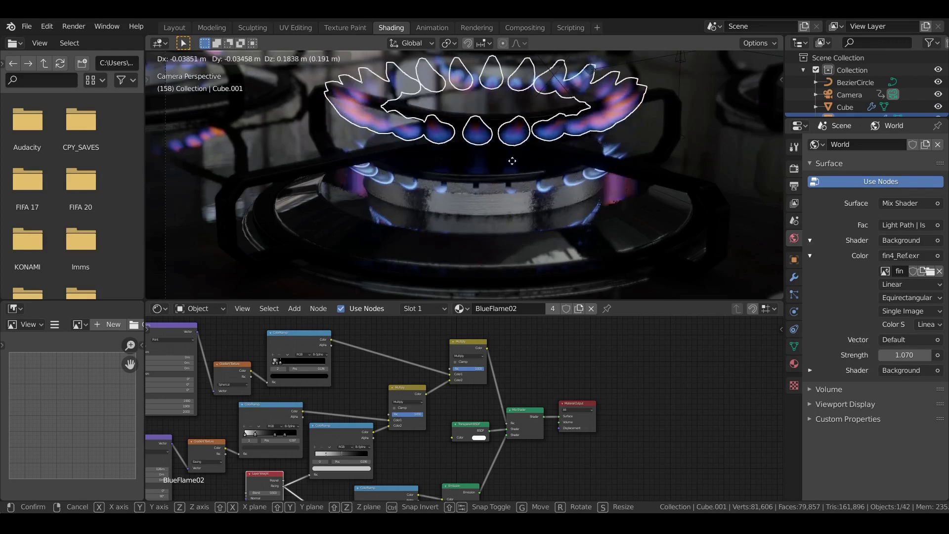
Raise the outer flame ring off the burner and move the inner flame ring up about 0.28 m along the Z axis.
left_click(512, 161)
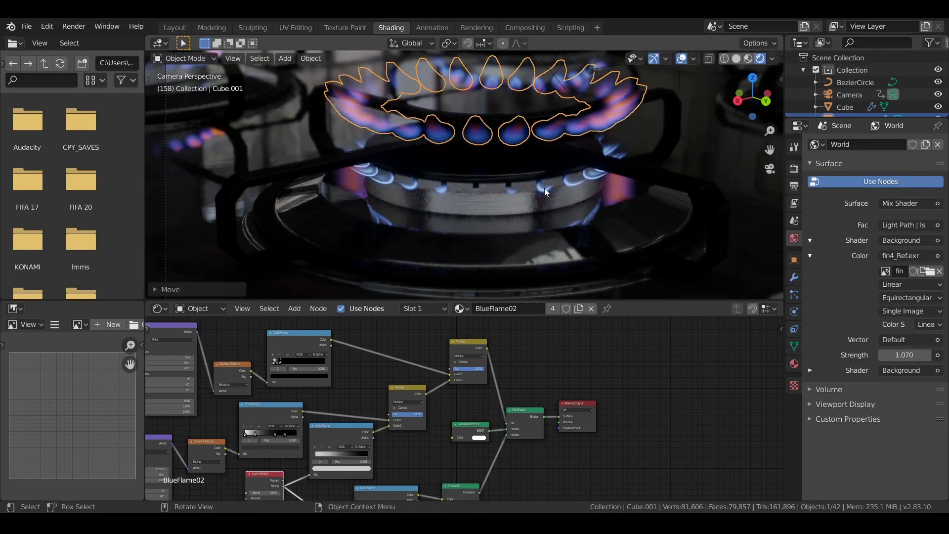
left_click(544, 188)
key("g")
key("z")
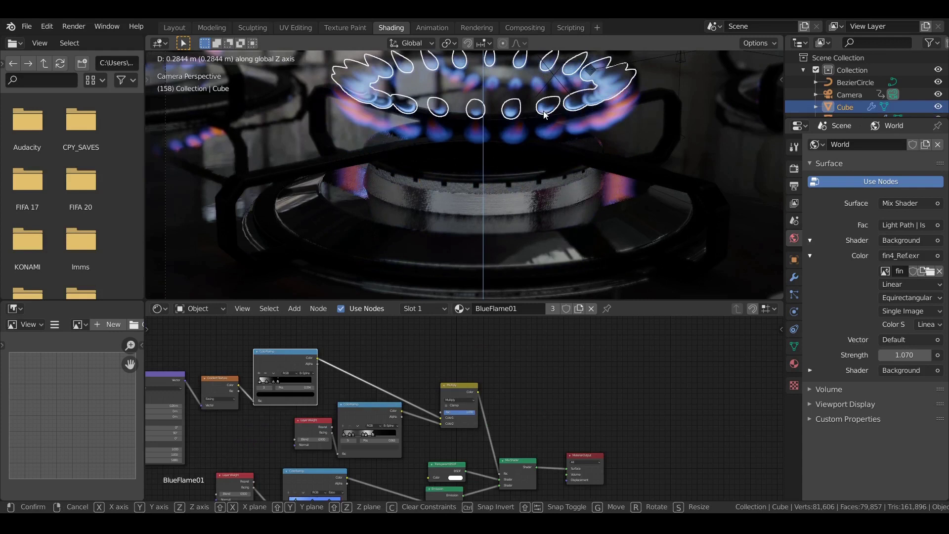
left_click(547, 128)
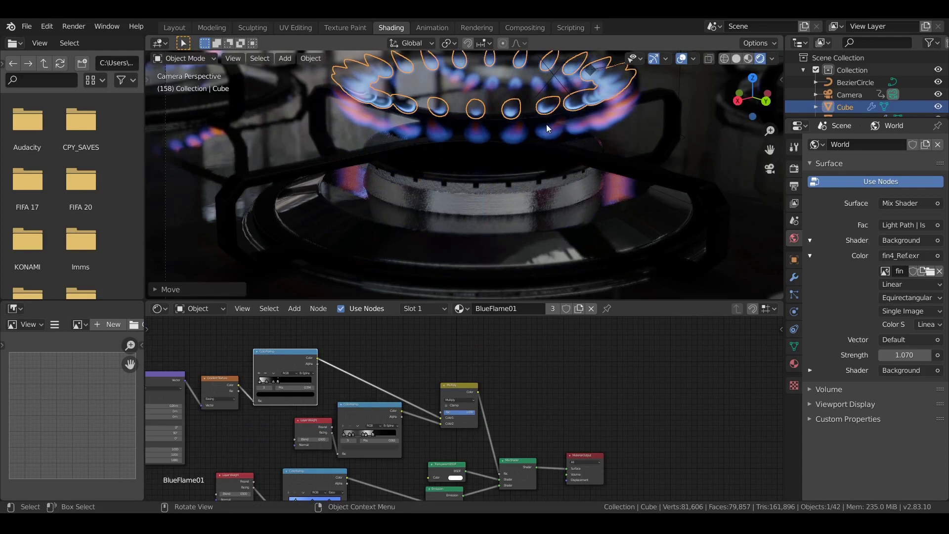
Switch the viewport to solid shading and set the outer flame ring's Subdivision modifier viewport level to 1.
left_click(735, 58)
mouse_move(568, 178)
middle_mouse_down()
mouse_move(506, 188)
mouse_move(544, 193)
mouse_move(489, 158)
mouse_move(500, 157)
mouse_move(520, 191)
mouse_move(514, 174)
mouse_move(574, 180)
mouse_move(582, 158)
mouse_move(529, 194)
mouse_move(539, 195)
mouse_move(498, 191)
mouse_move(519, 138)
middle_mouse_up()
key("shift+z")
left_click(519, 138)
left_click(794, 277)
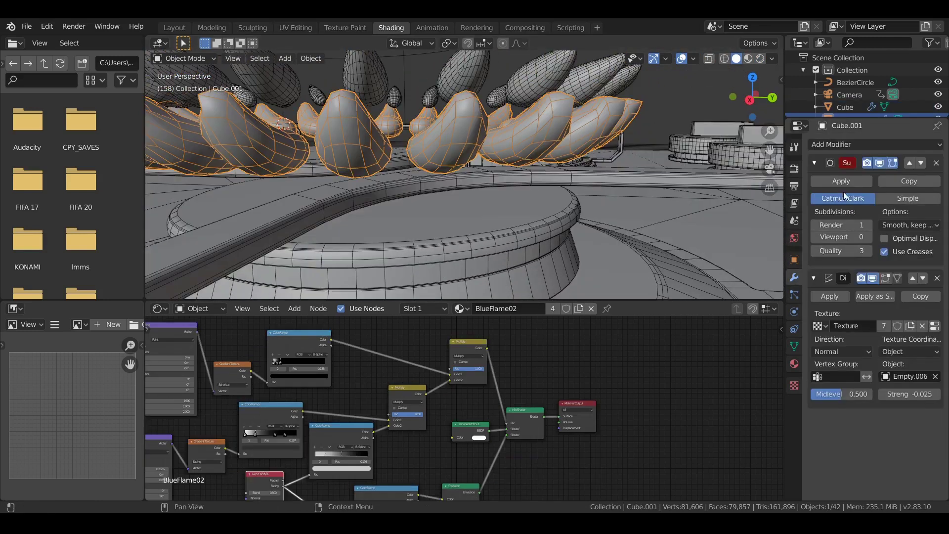
left_click(867, 238)
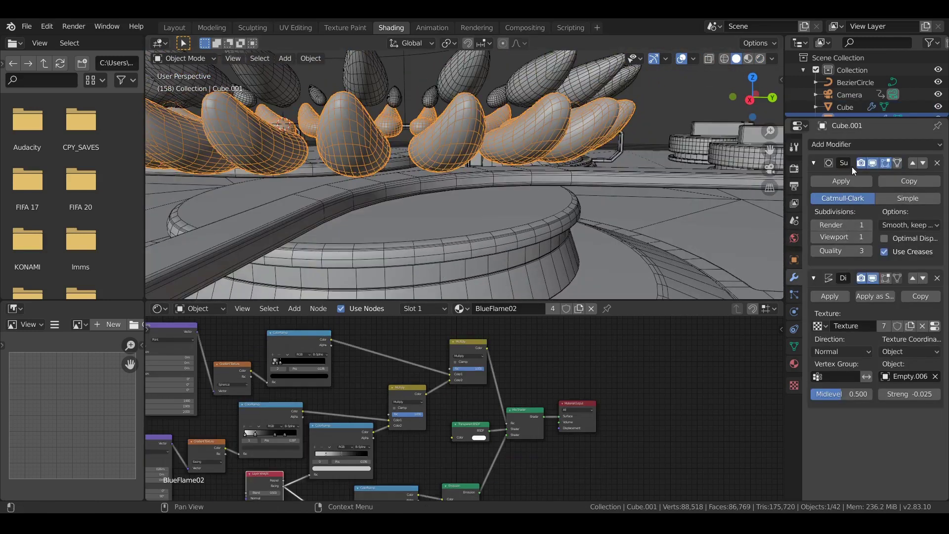
Lower the inner flame ring's viewport subdivision level to 0 and restore it to 1, comparing the mesh.
left_click(527, 73)
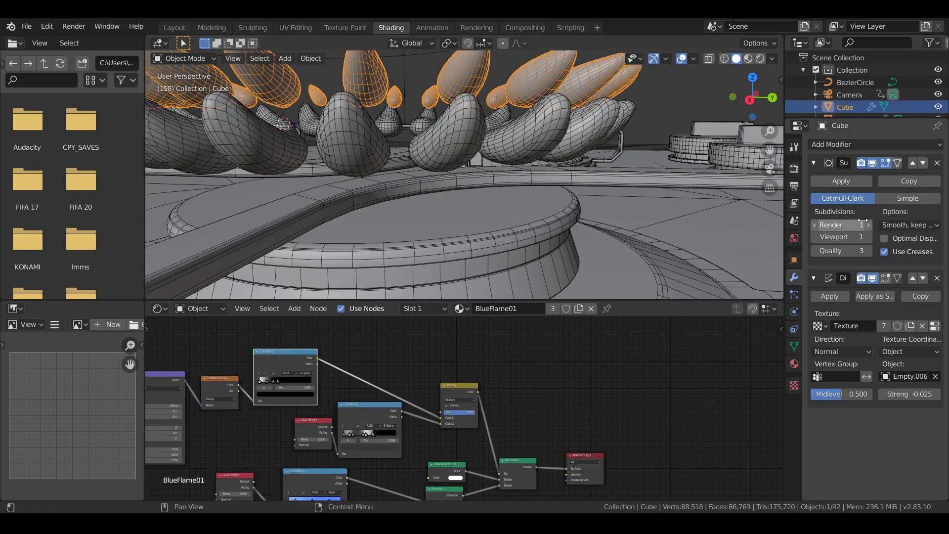
left_click(816, 237)
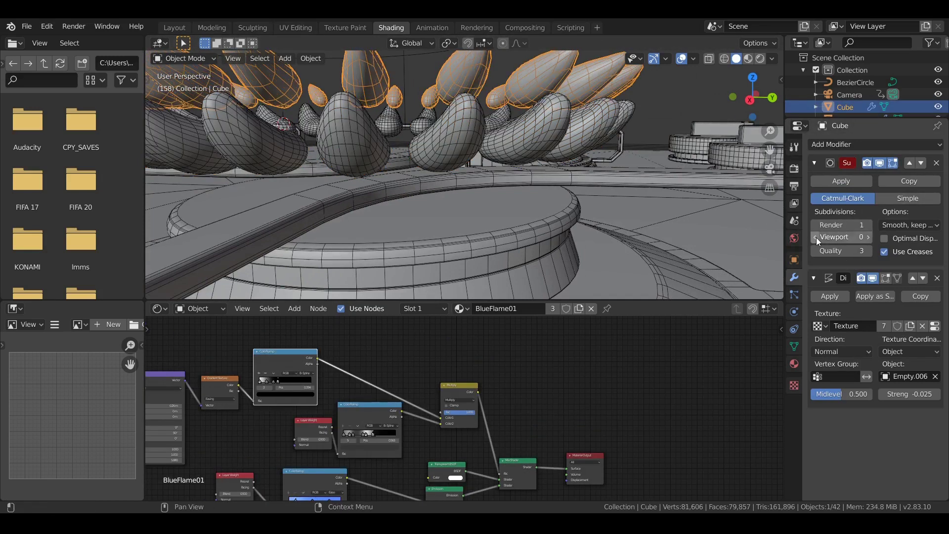
middle_click_drag(717, 208, 594, 208)
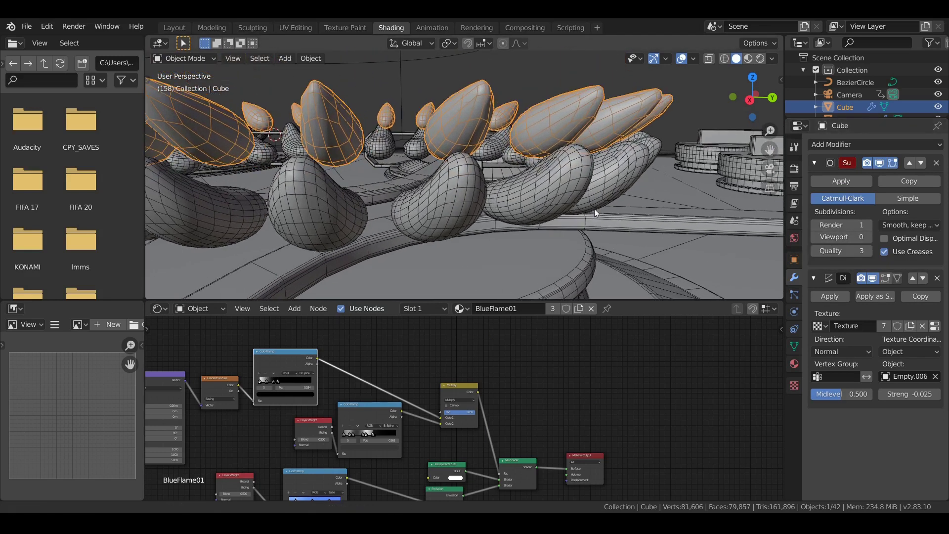
left_click(870, 237)
middle_click_drag(722, 242, 670, 278)
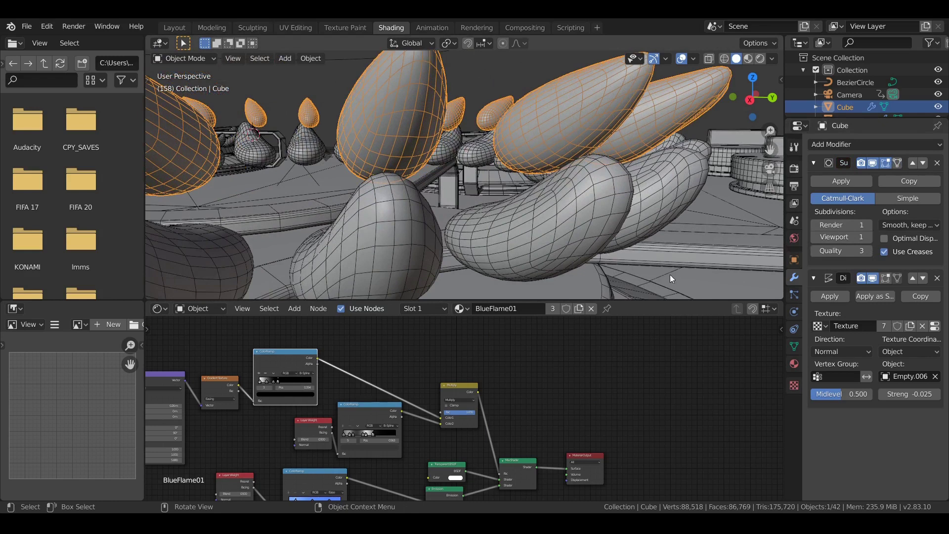
middle_click_drag(651, 241, 657, 233)
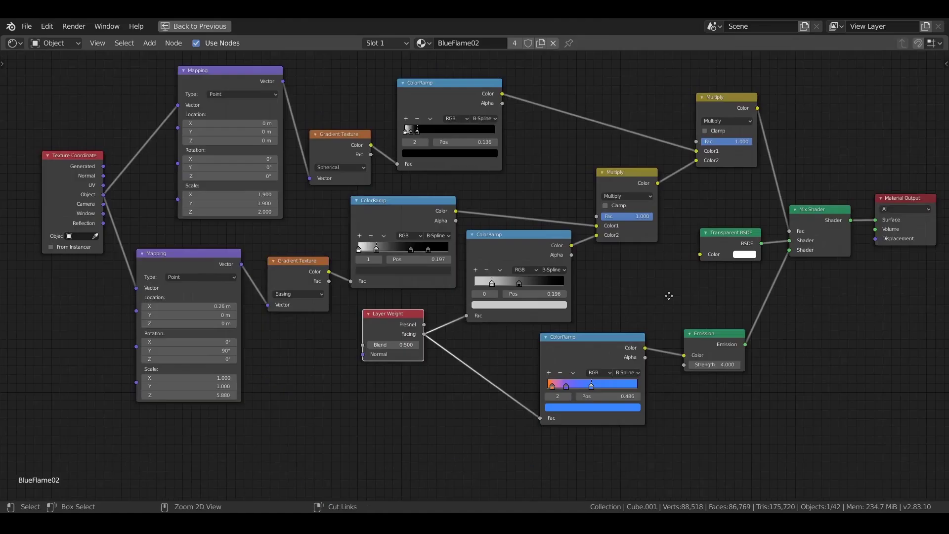
Examine the complete node trees of the BlueFlame02 and BlueFlame01 materials in a maximized node editor.
key("Home")
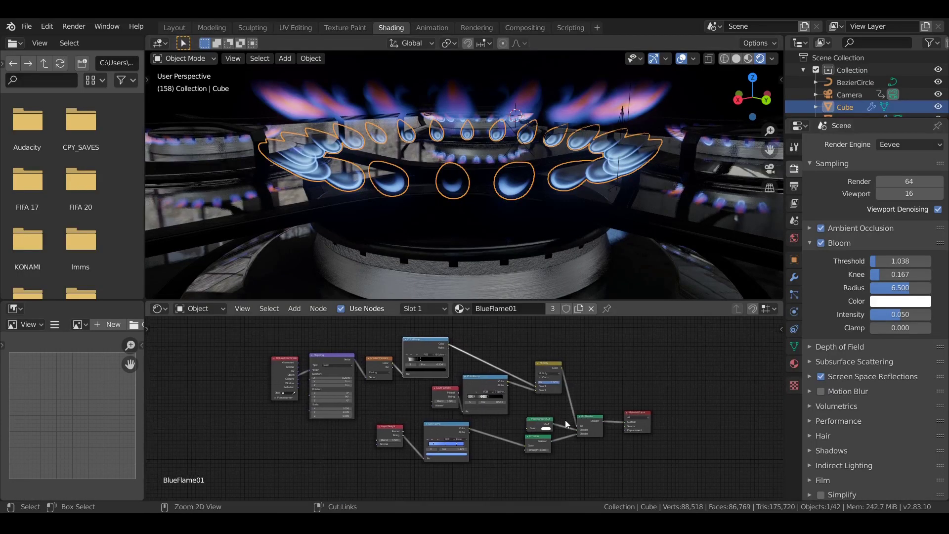
key("ctrl+space")
key("Home")
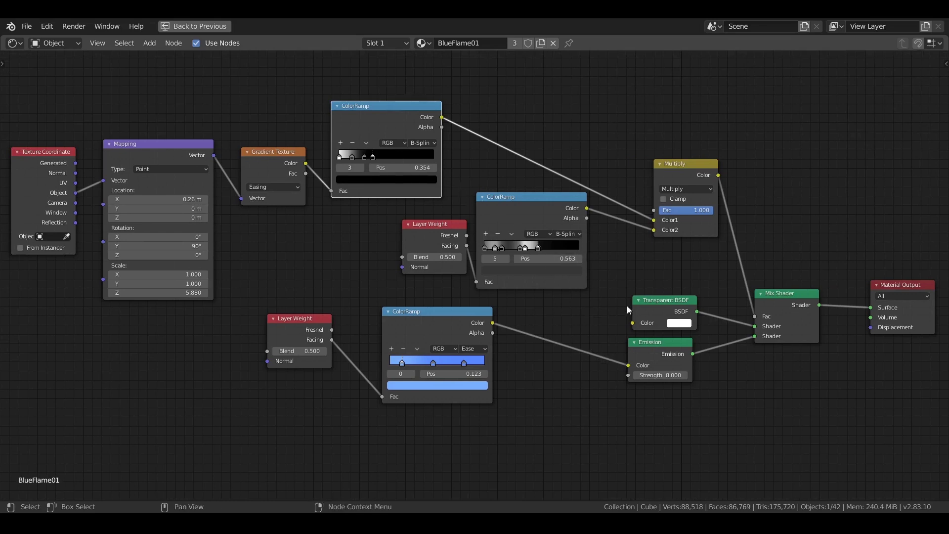
key("ctrl+space")
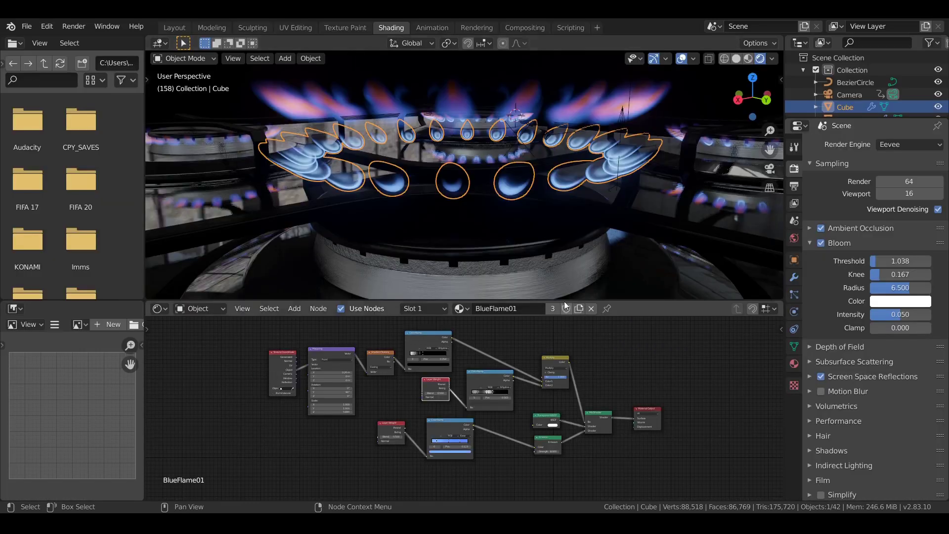
Unlink the BlueFlame01 material from the inner flame ring and BlueFlame02 from the outer flame ring.
left_click(591, 308)
left_click(520, 121)
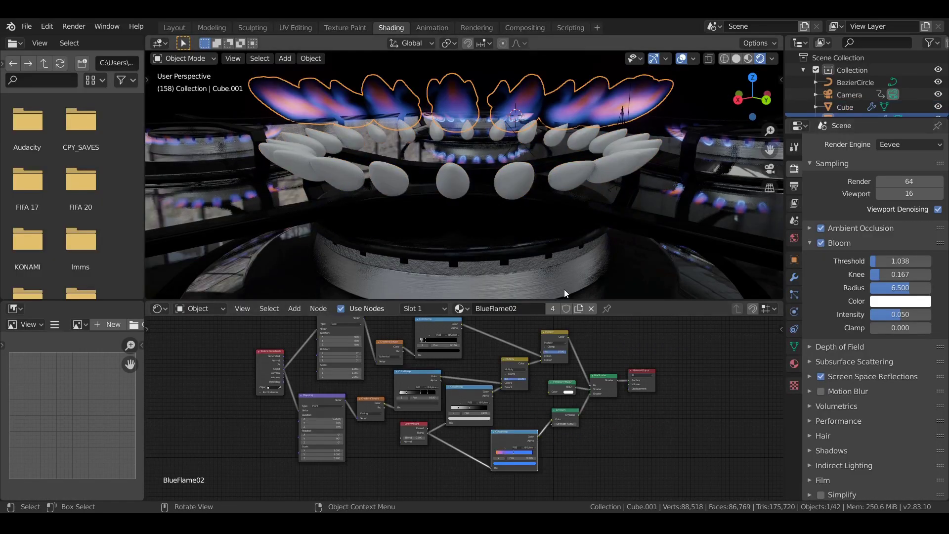
left_click(591, 308)
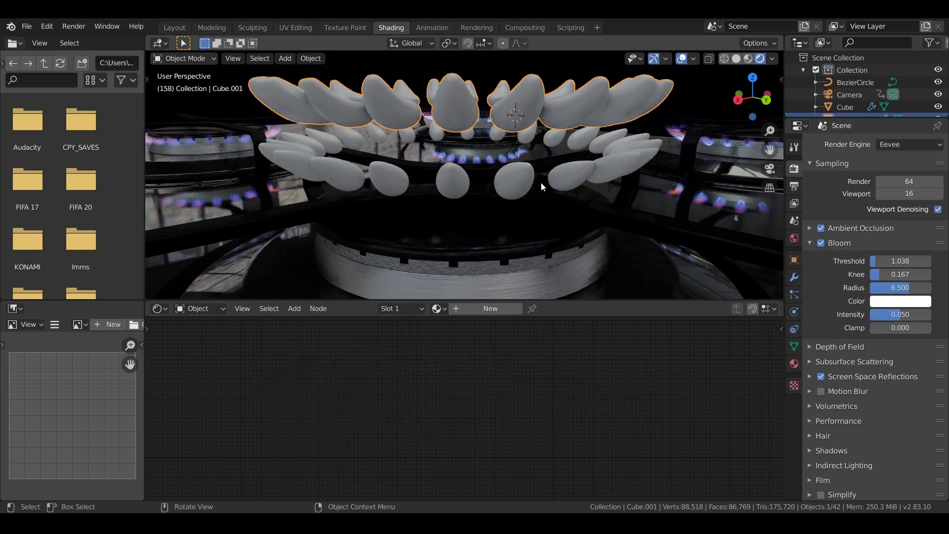
Create a new material on the inner flame ring and name it InsideFlame.
left_click(517, 183)
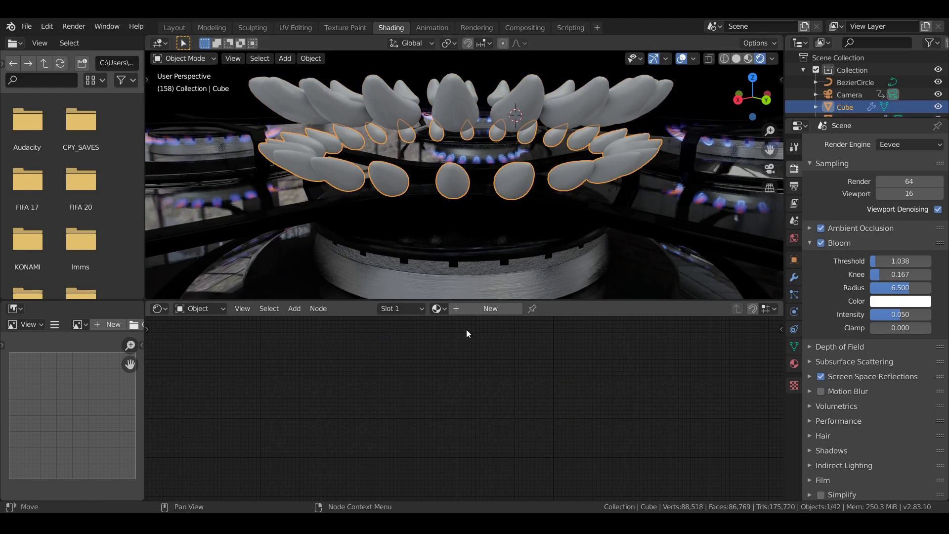
left_click(482, 309)
left_click(497, 310)
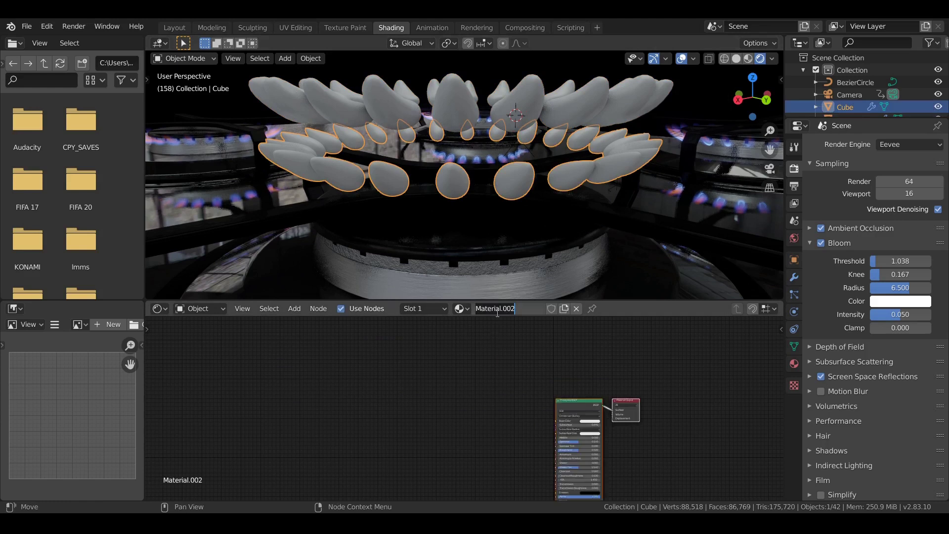
key("ctrl+a")
type("InsideFlame")
key("Return")
Move the Material Output node aside and delete the default Principled BSDF node from the InsideFlame material.
middle_click_drag(503, 411, 486, 364)
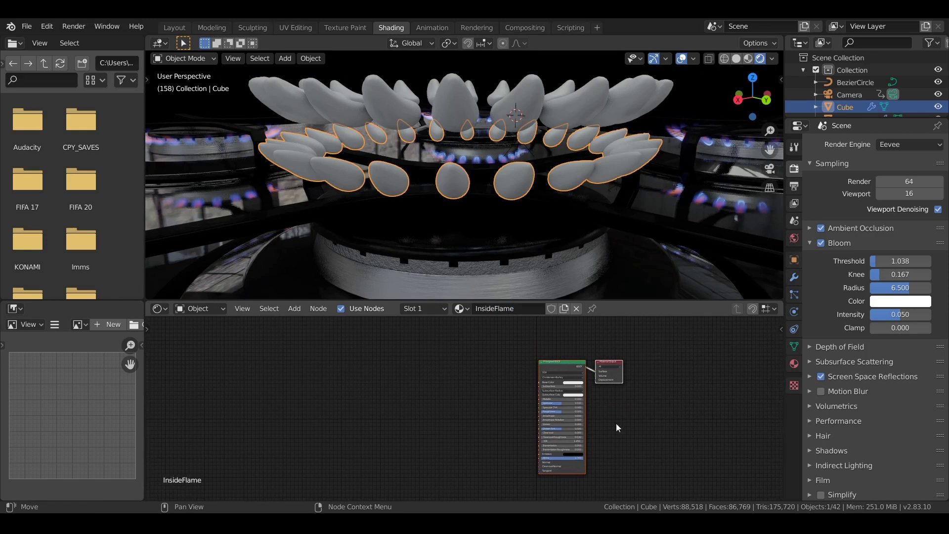
scroll(617, 423, "up", 2)
left_click(627, 399)
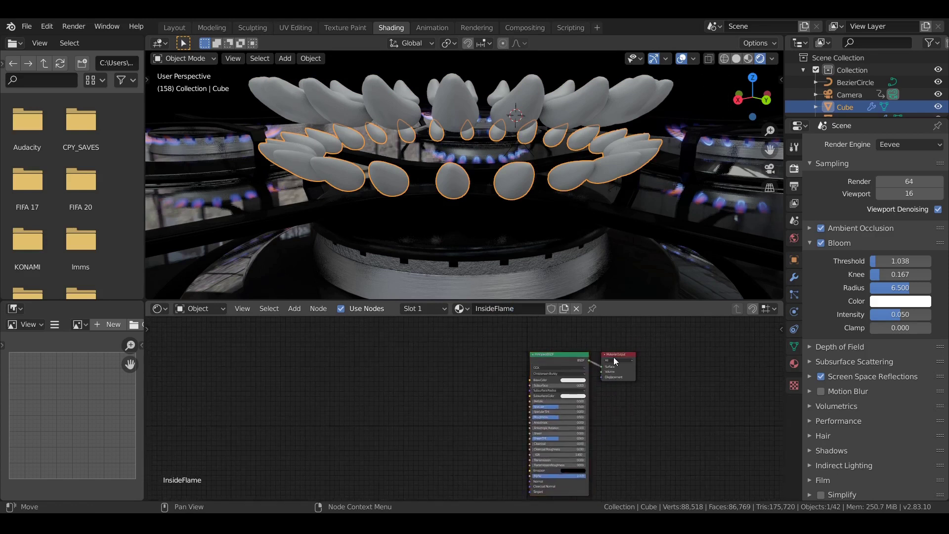
left_click_drag(616, 359, 684, 374)
left_click_drag(572, 357, 594, 349)
key("x")
Add a Mix Shader node to the InsideFlame material and connect its output to the Material Output's Surface.
middle_click_drag(632, 407, 560, 410)
scroll(621, 413, "up", 5)
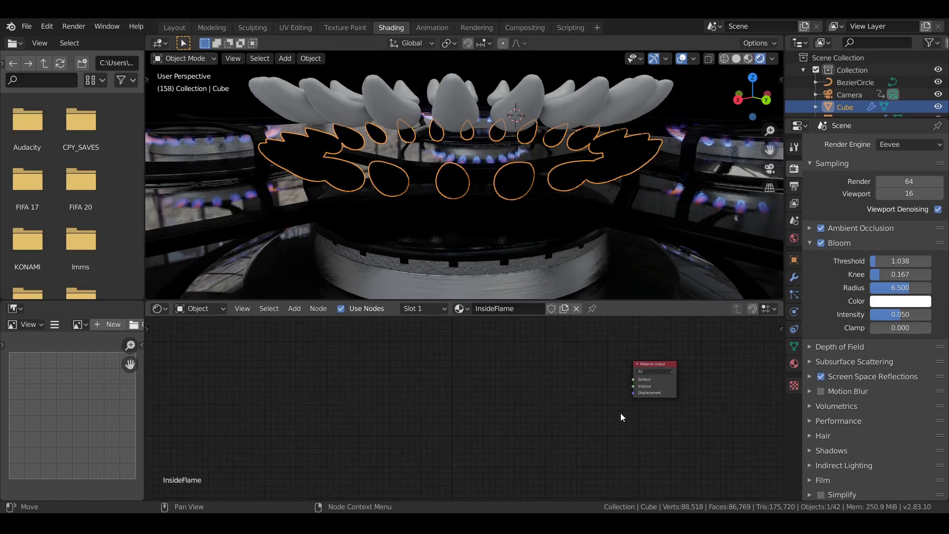
middle_click_drag(664, 408, 530, 423)
scroll(533, 424, "up", 2)
scroll(533, 424, "up", 3)
middle_click_drag(412, 360, 511, 378)
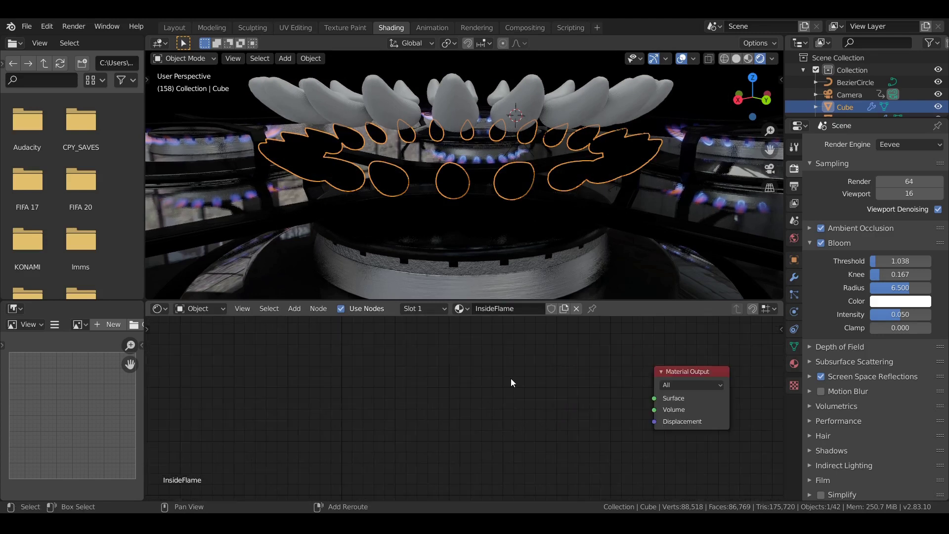
key("shift+a")
left_click(511, 378)
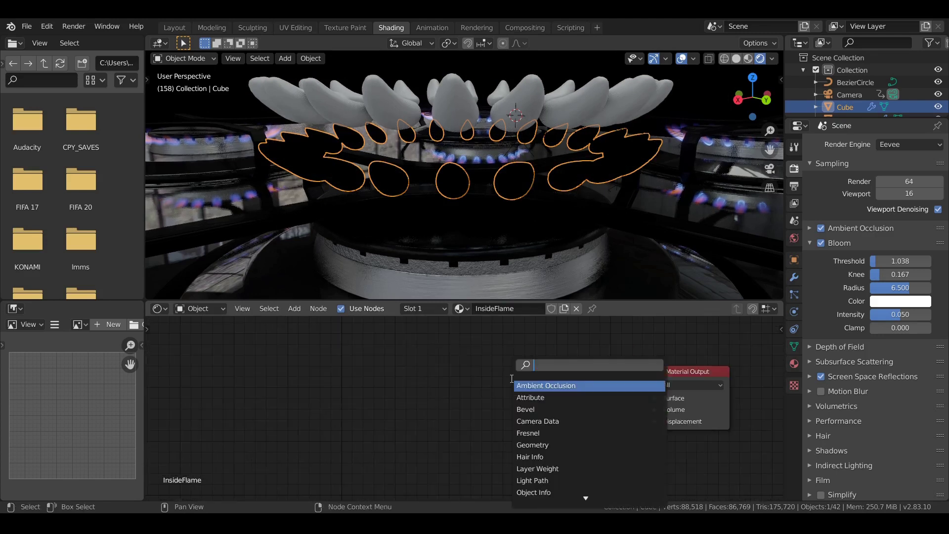
type("mix")
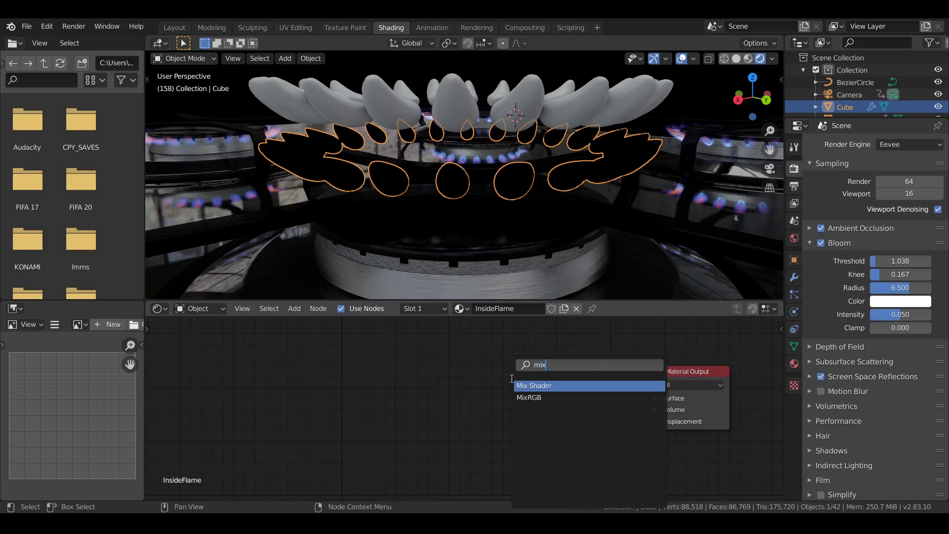
key("Return")
left_click(526, 368)
left_click_drag(602, 388, 654, 398)
middle_click_drag(593, 387, 631, 395)
left_click_drag(593, 390, 600, 392)
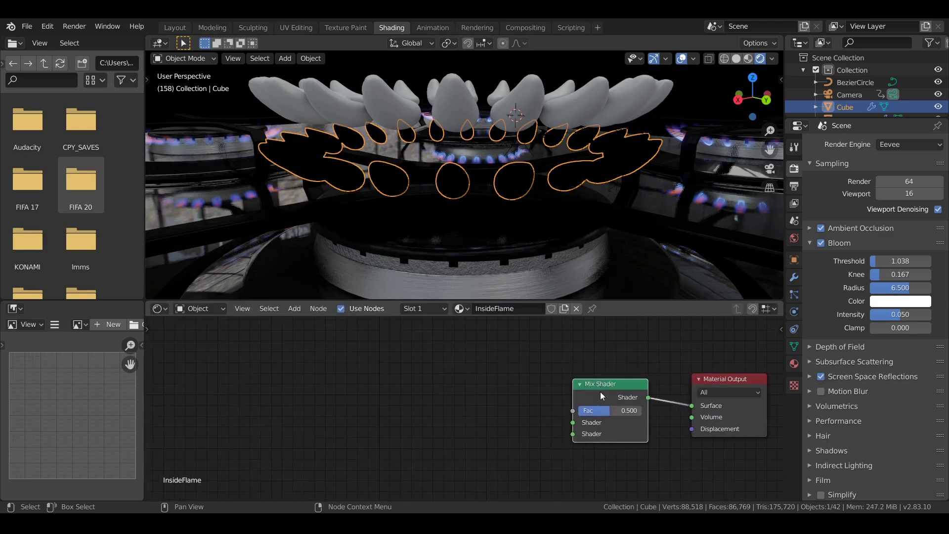
Add a Transparent BSDF node before the Mix Shader.
key("shift+a")
left_click(440, 363)
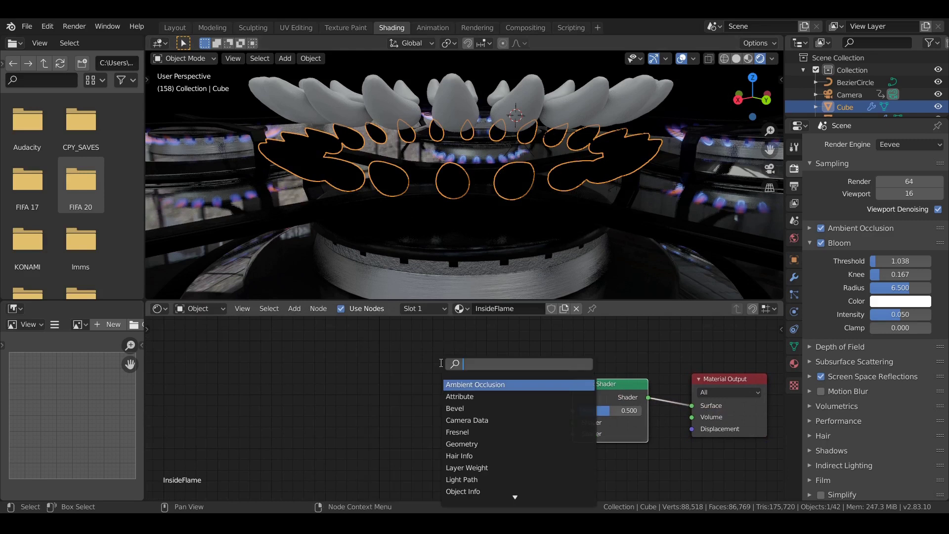
type("tran")
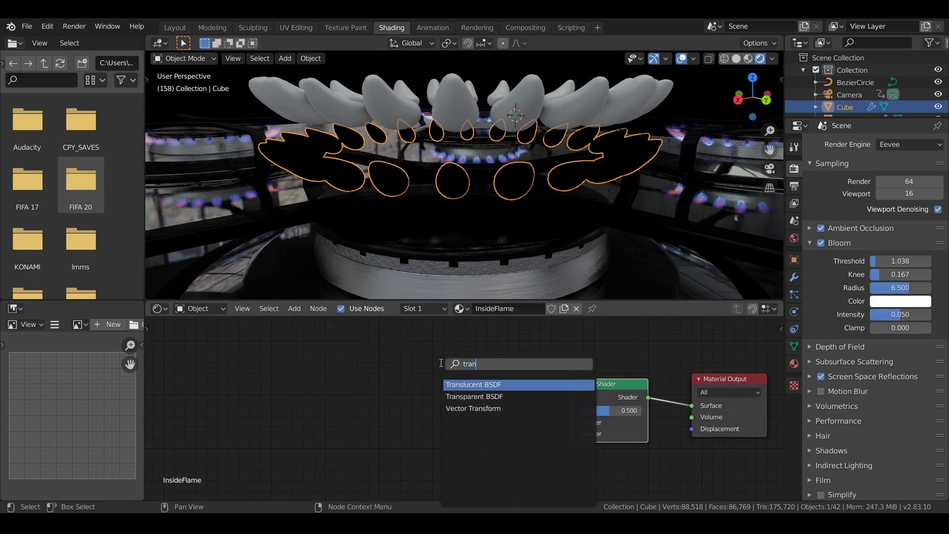
key("Down")
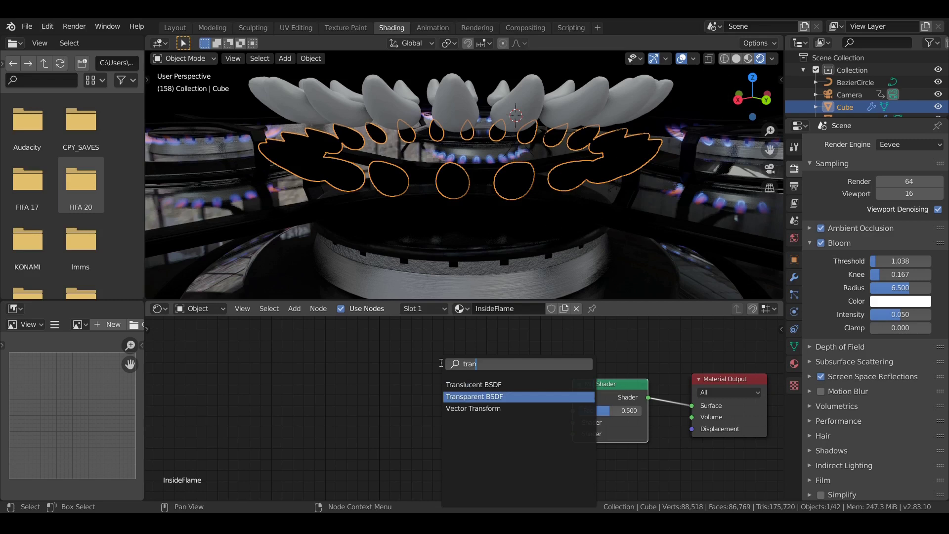
key("Return")
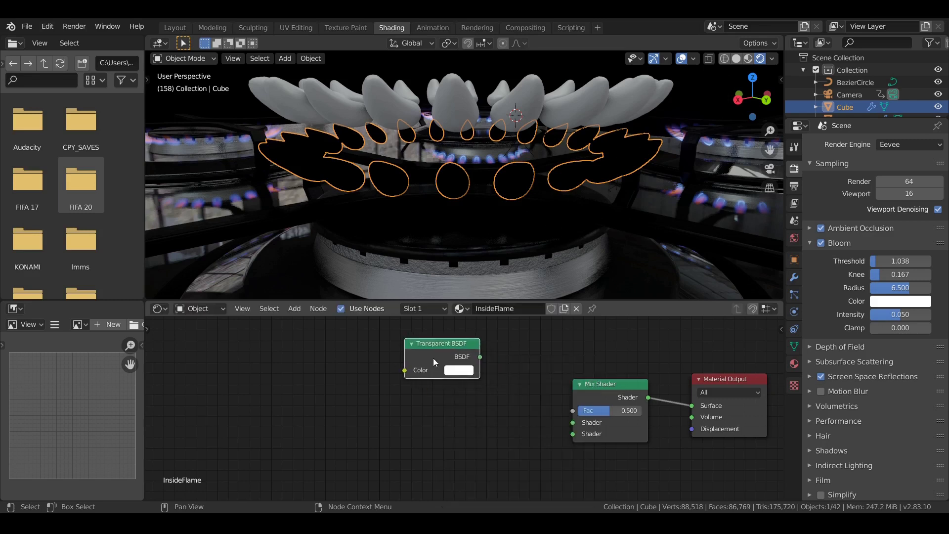
left_click(449, 394)
Add an Emission node directly below the Transparent BSDF.
key("shift+a")
left_click(450, 391)
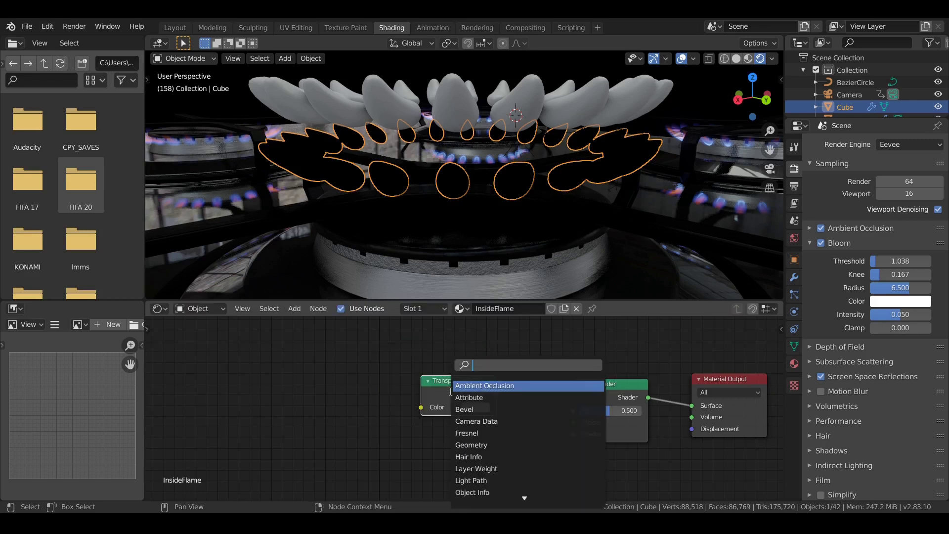
type("e")
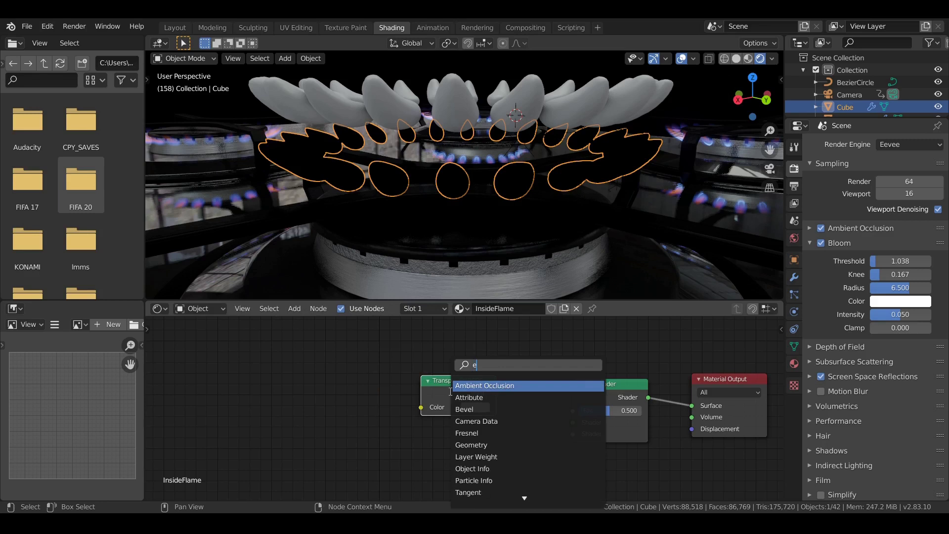
type("m")
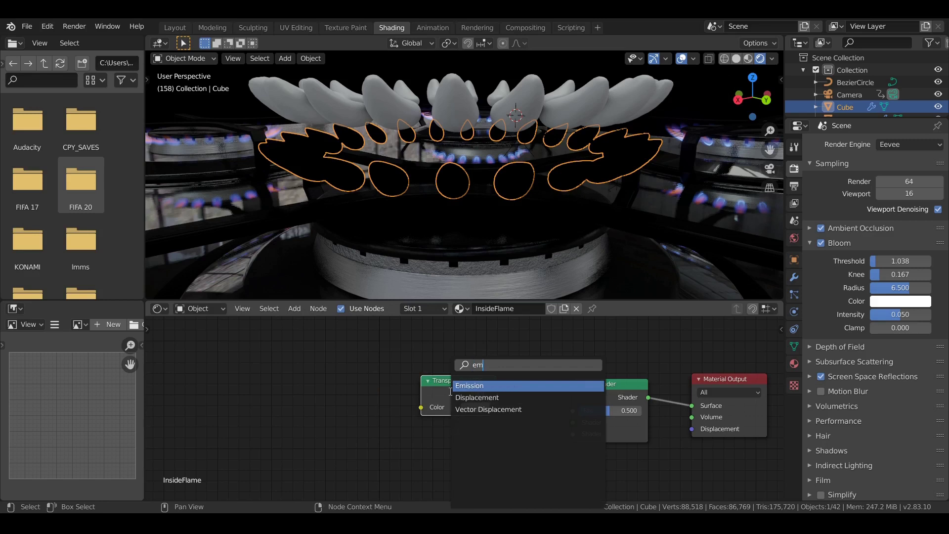
key("Return")
left_click(480, 428)
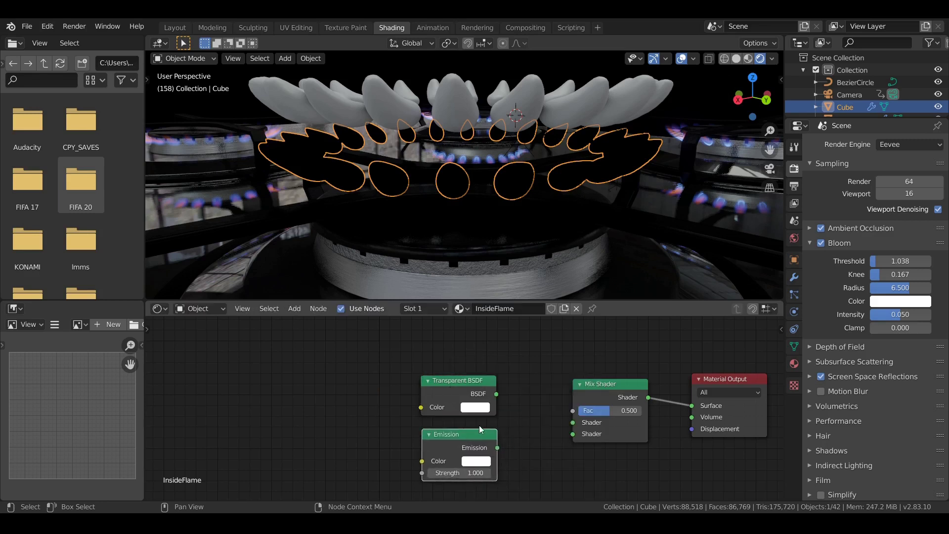
Connect the Transparent BSDF to the Mix Shader's first shader input and the Emission to its second.
middle_click_drag(503, 447, 512, 453)
left_click_drag(505, 399, 582, 428)
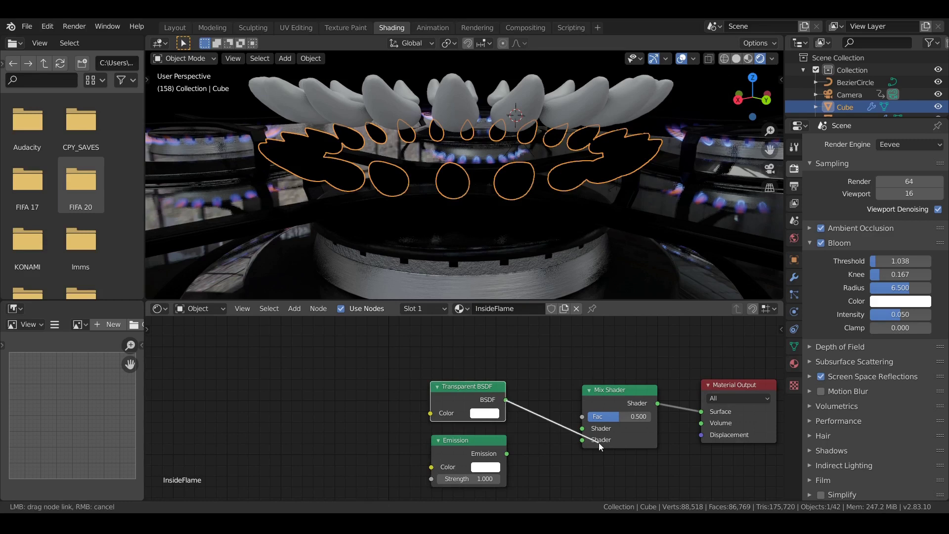
right_click_drag(518, 443, 588, 439, "alt")
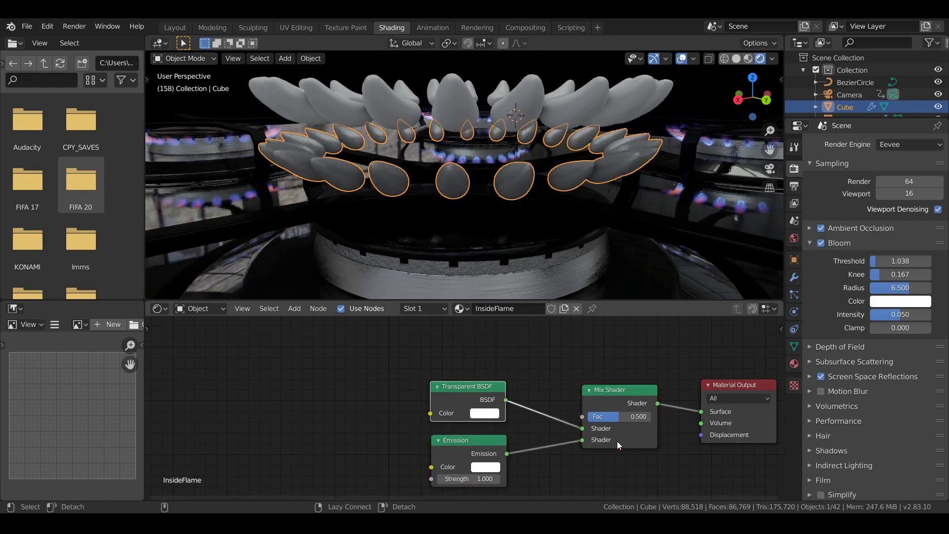
middle_click_drag(453, 373, 469, 373)
scroll(469, 373, "down", 2)
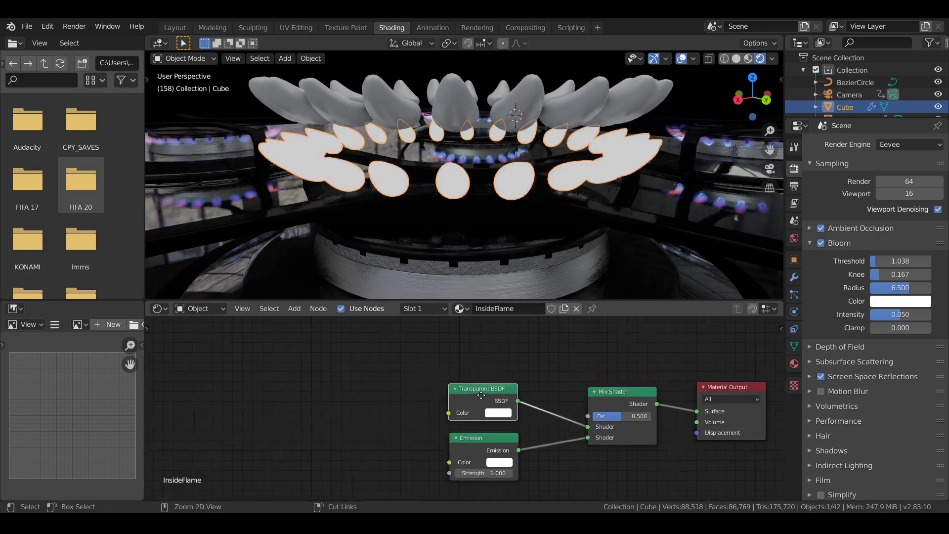
Add a Layer Weight node to the InsideFlame material, up and before the Transparent BSDF.
key("shift+a")
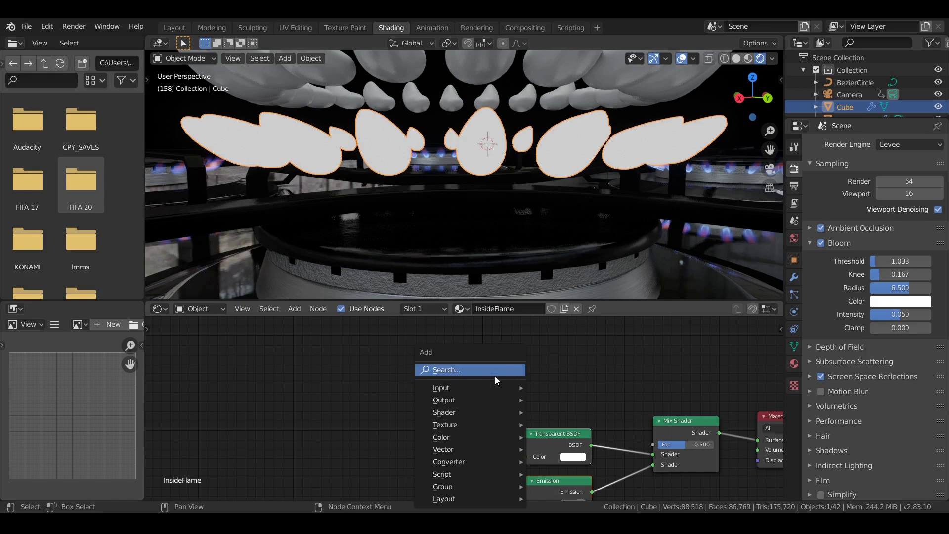
left_click(495, 376)
type("w")
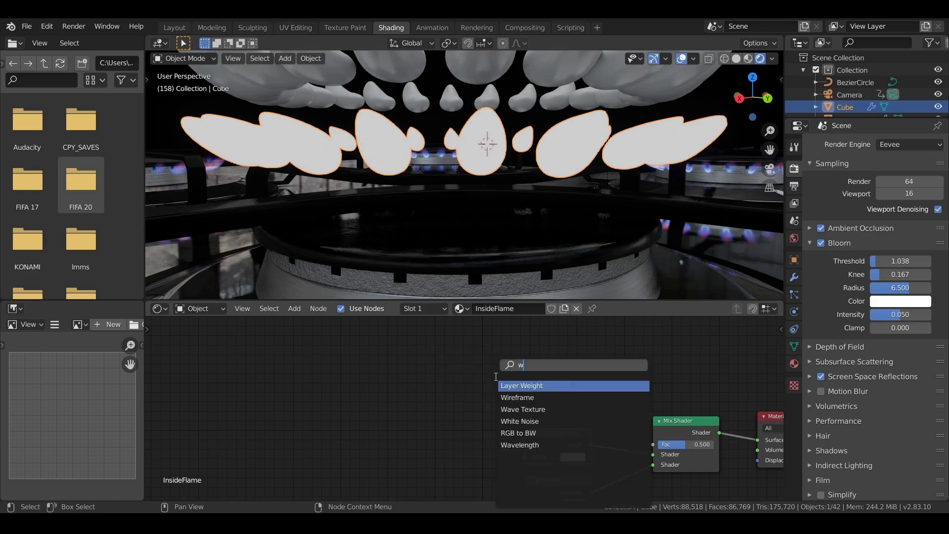
key("Return")
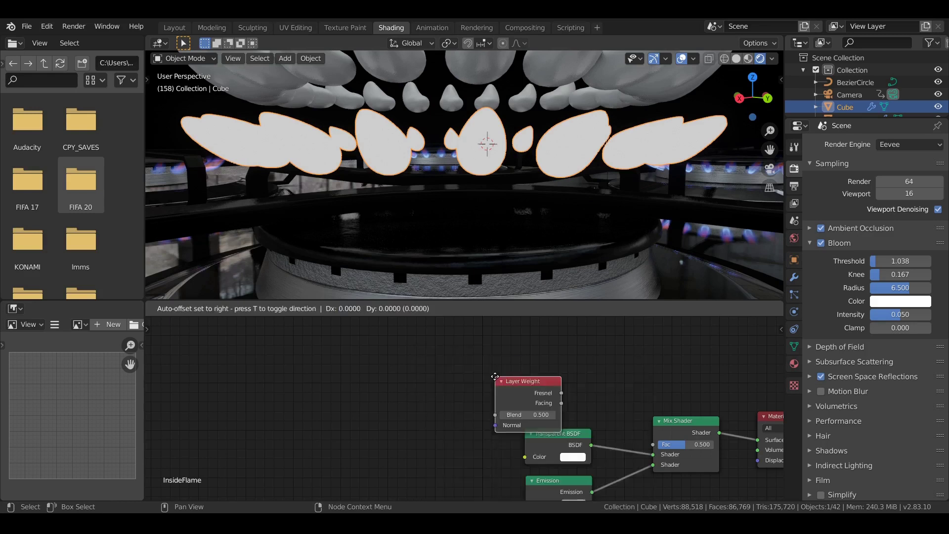
left_click(418, 345)
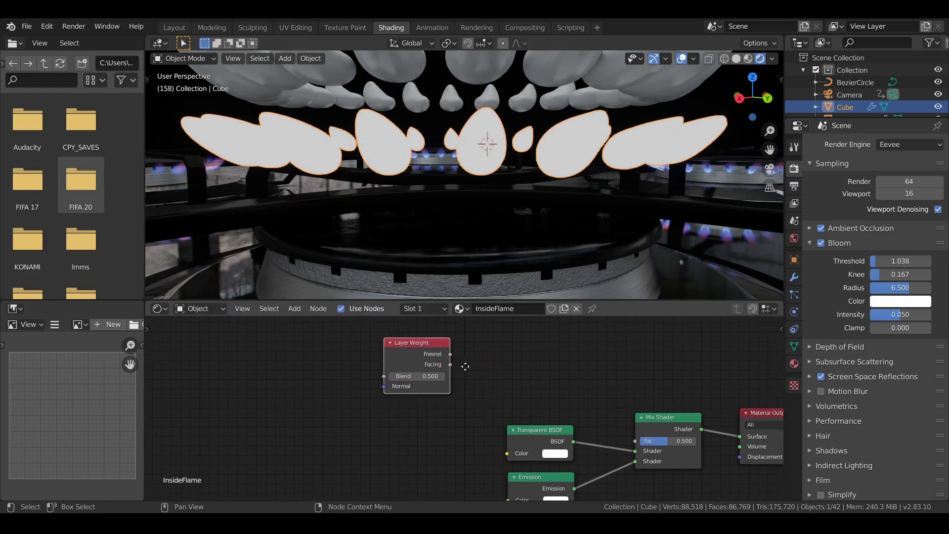
Add a ColorRamp node fed by the Layer Weight's Fresnel output and place it above the shader nodes.
middle_click_drag(465, 366, 419, 377)
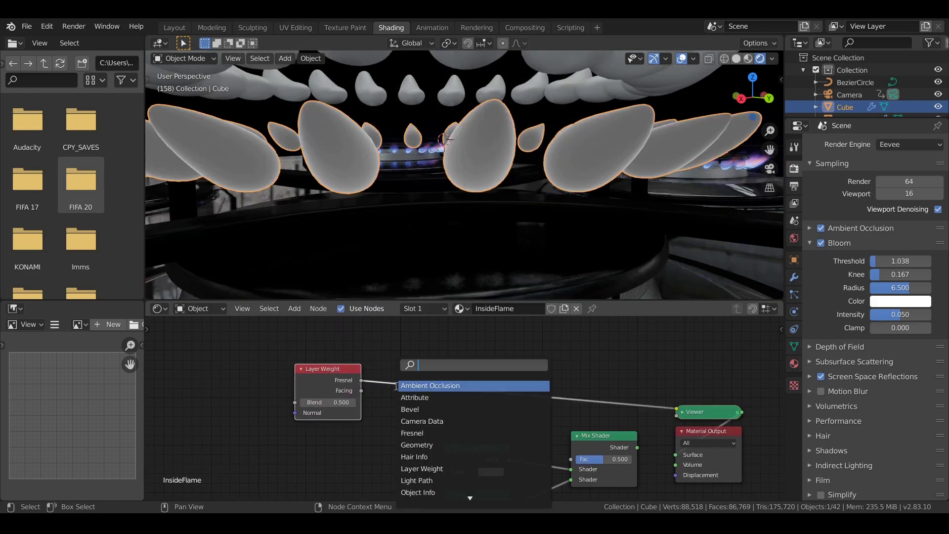
type("clo")
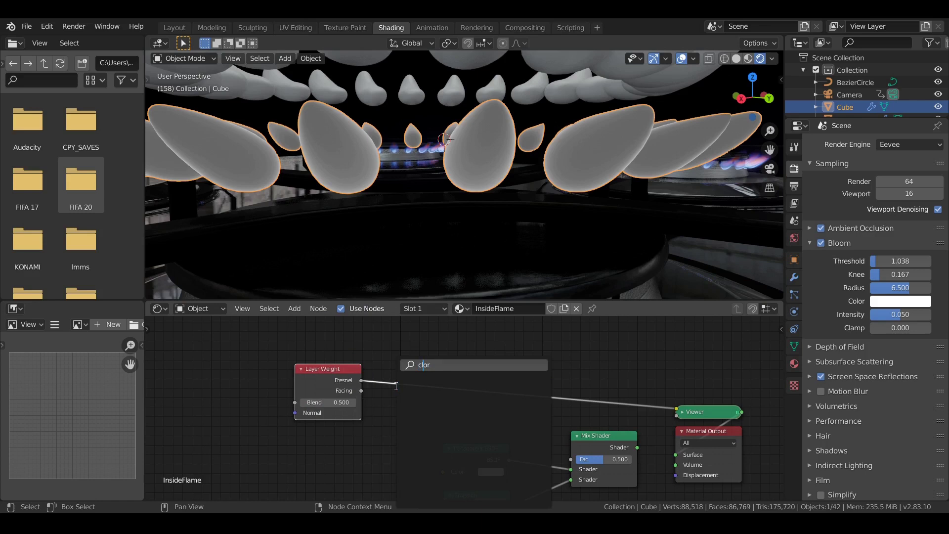
type("r")
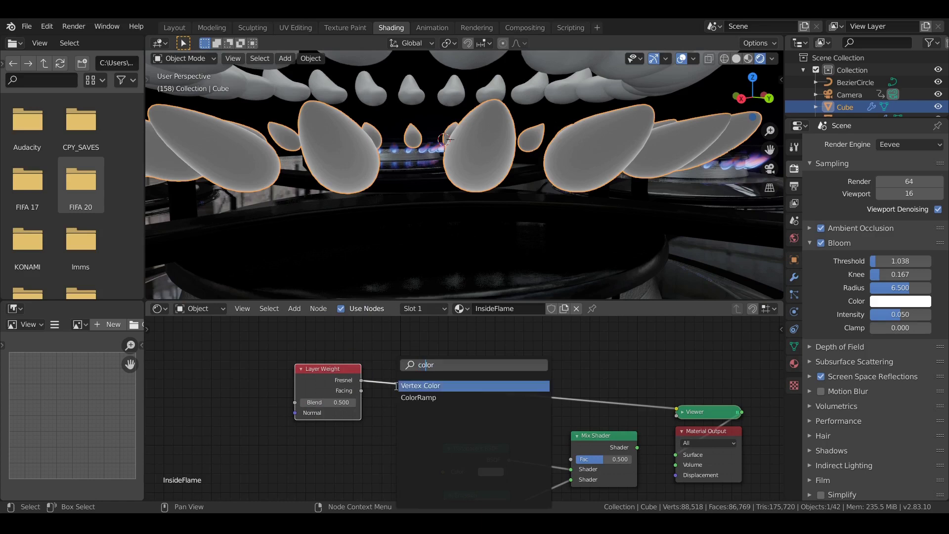
key("Return")
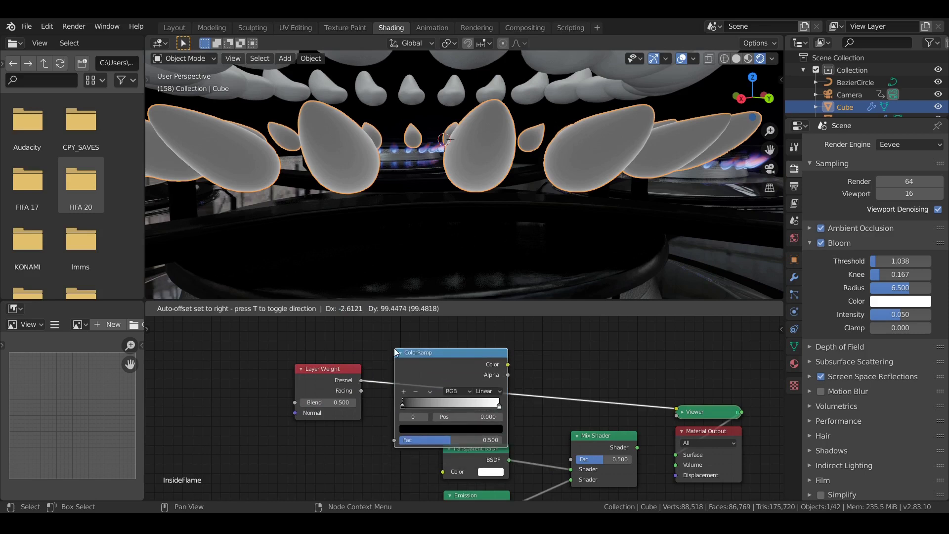
left_click(398, 349)
left_click_drag(452, 374, 457, 344)
middle_click_drag(456, 343, 477, 352)
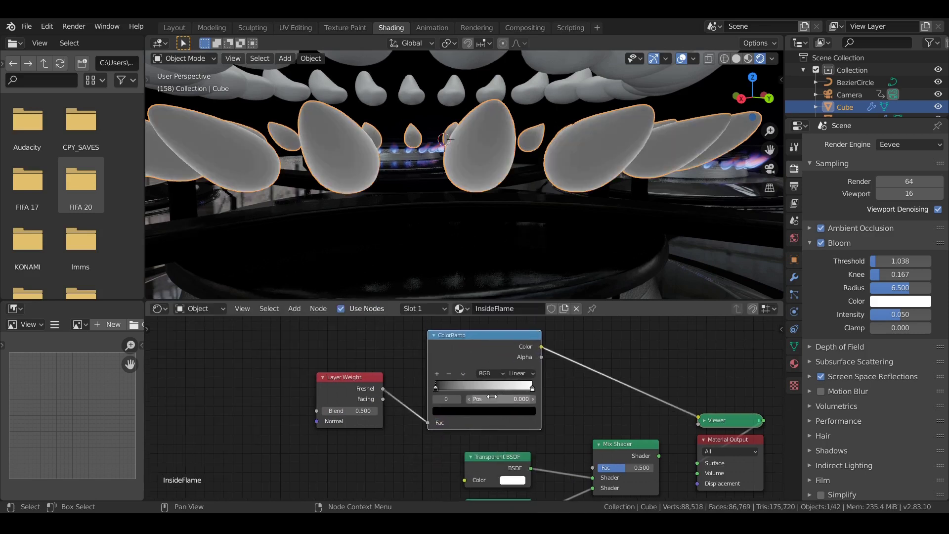
Move the ColorRamp's black stop slightly inward and its white stop to position 0.757.
mouse_move(438, 387)
left_mouse_down()
mouse_move(462, 388)
mouse_move(452, 387)
left_mouse_up()
left_click(533, 388)
left_click_drag(532, 389, 510, 389)
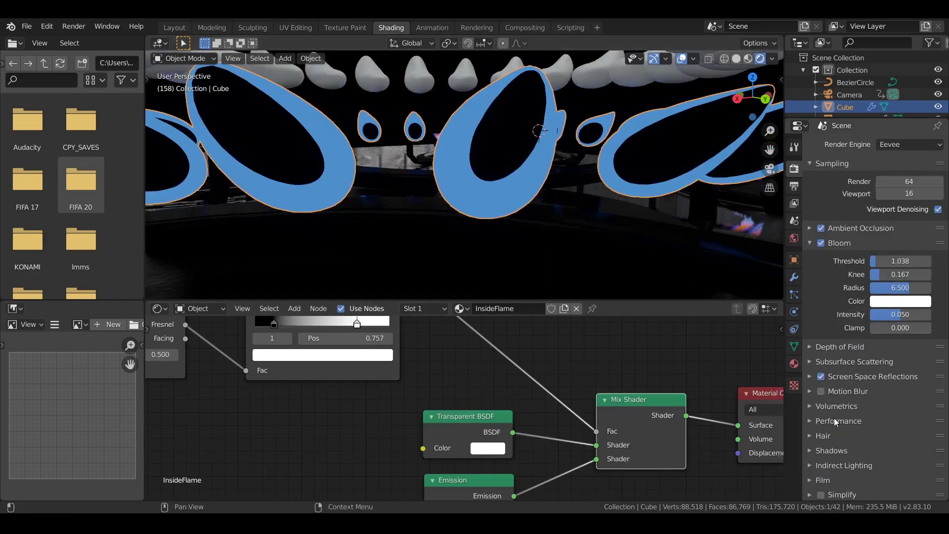
Set the InsideFlame material's Blend Mode to Alpha Blend and its Shadow Mode to None.
scroll(834, 417, "down", 2)
left_click(793, 363)
scroll(876, 376, "down", 1)
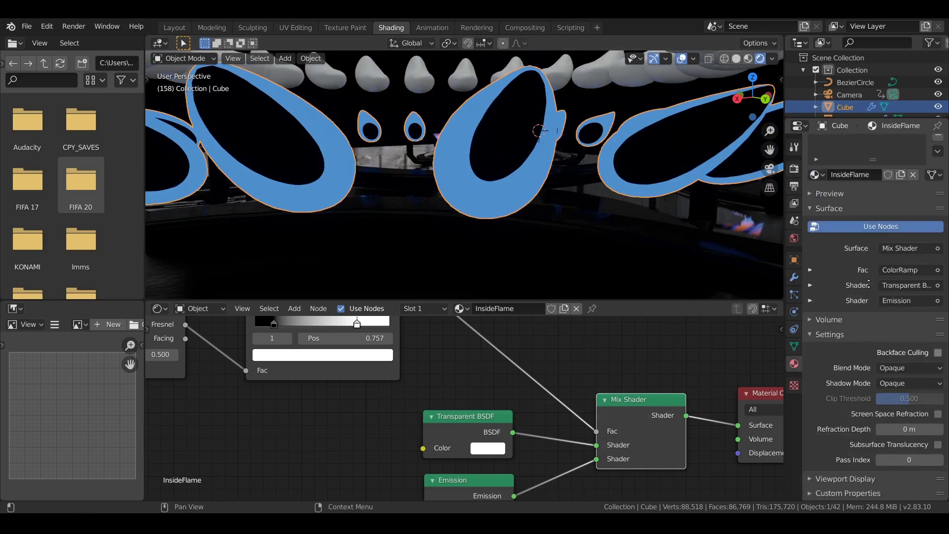
left_click(916, 368)
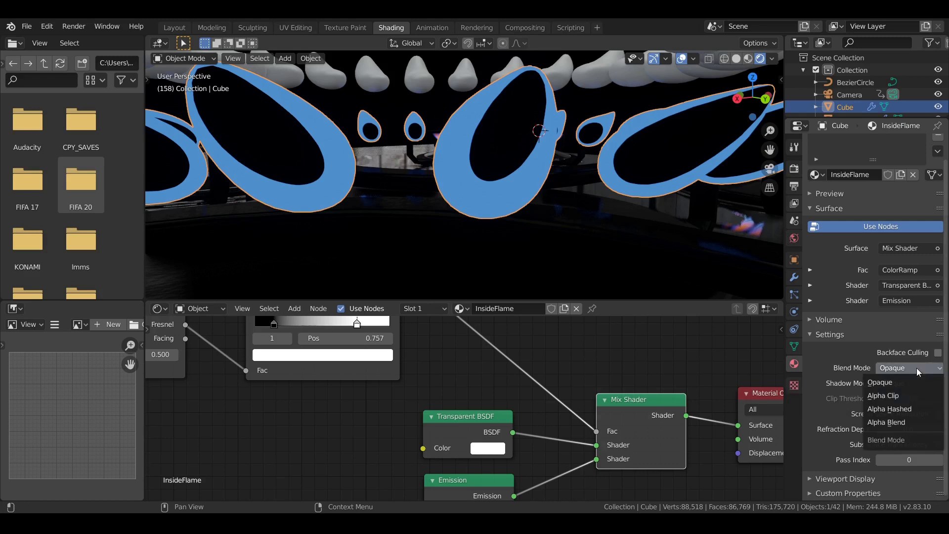
left_click(915, 421)
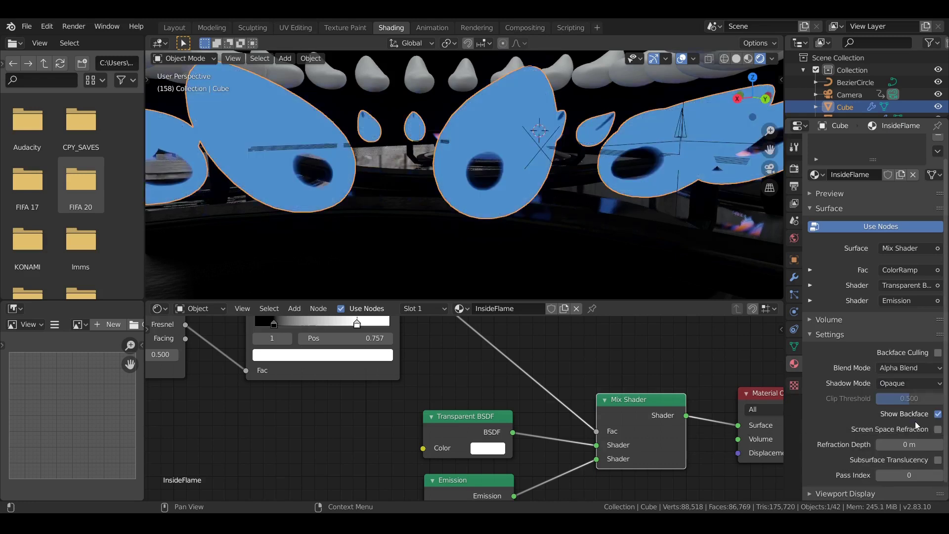
middle_click_drag(484, 288, 502, 246)
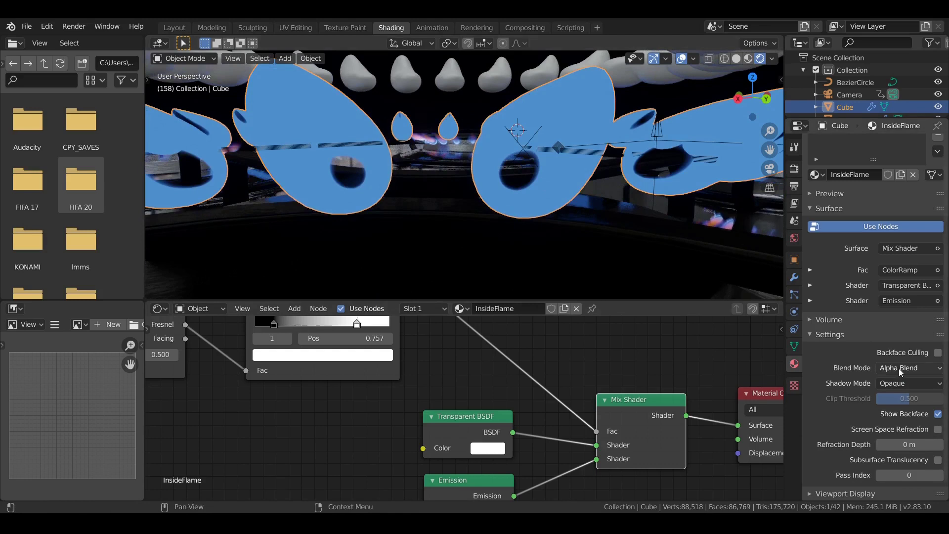
middle_click_drag(665, 398, 620, 399)
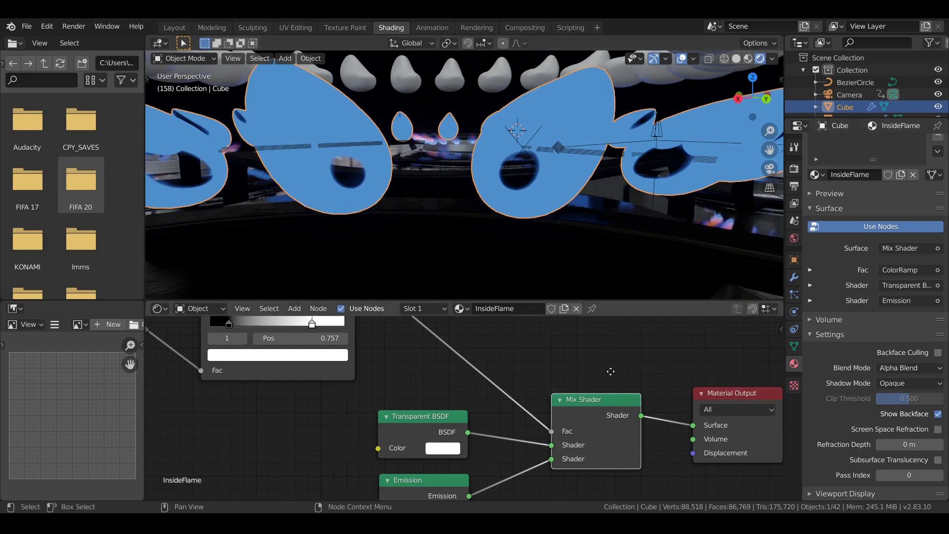
left_click(912, 382)
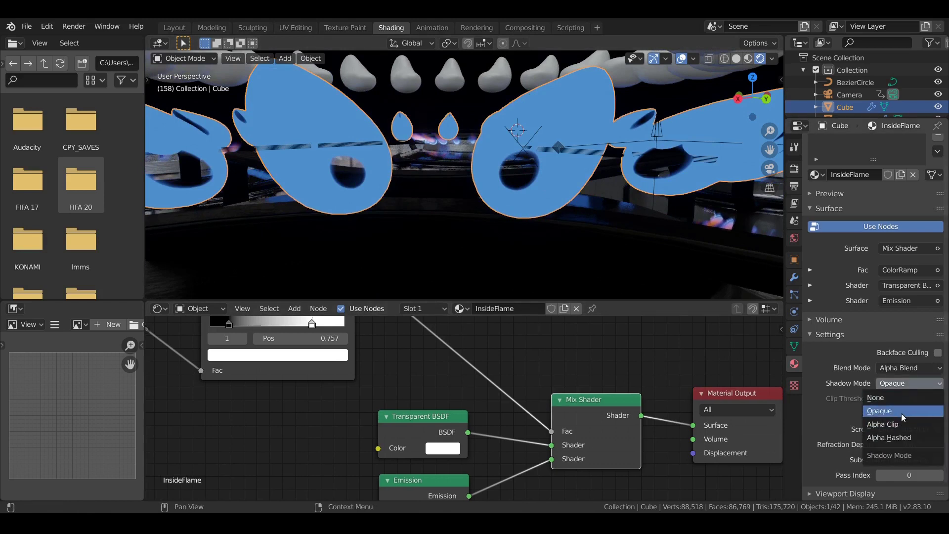
left_click(885, 399)
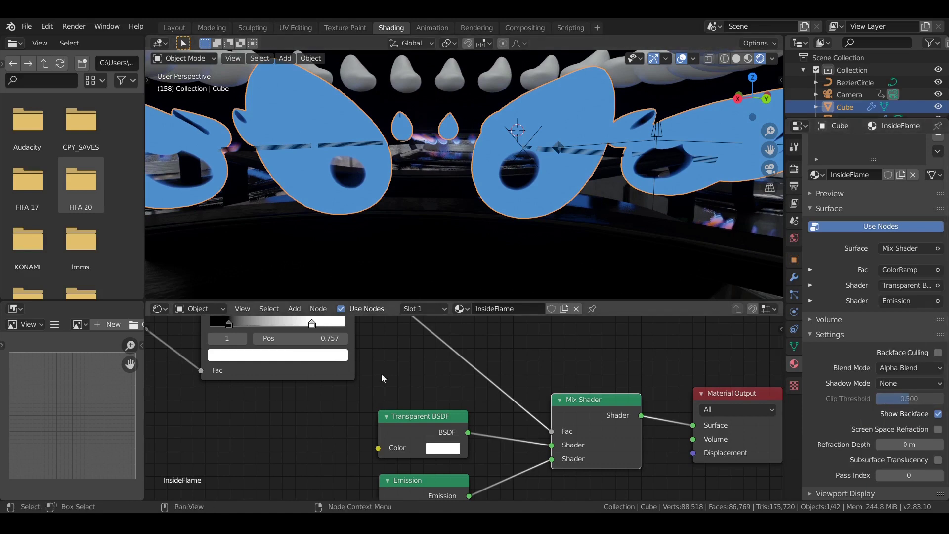
Preview the ColorRamp output on the inner flames and enable Backface Culling for the material.
middle_click_drag(325, 327, 391, 354)
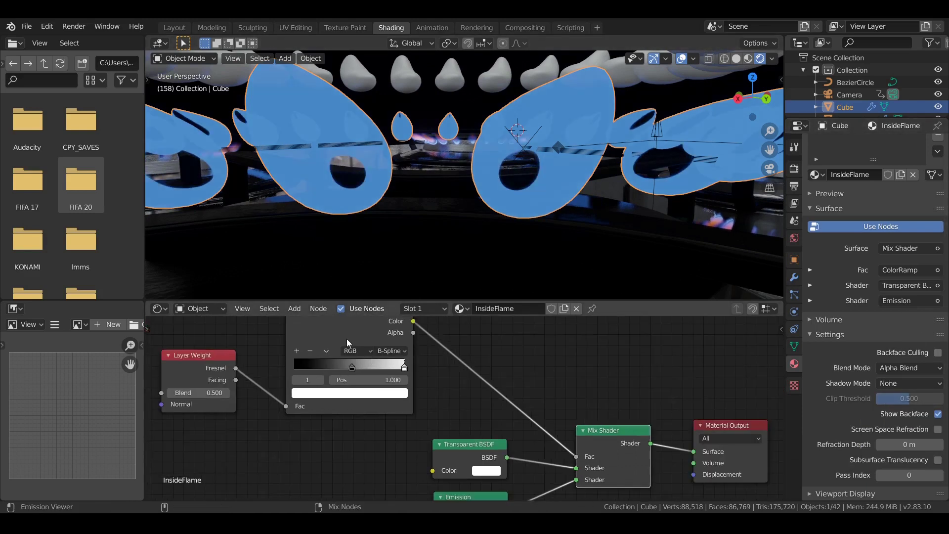
left_click(345, 339, "ctrl+shift")
middle_click_drag(388, 391, 409, 377)
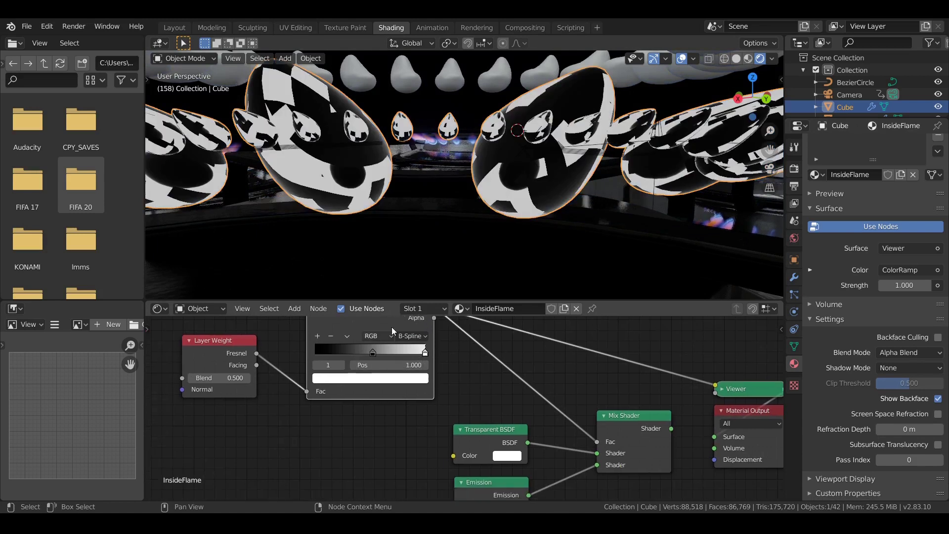
middle_click_drag(494, 198, 494, 272)
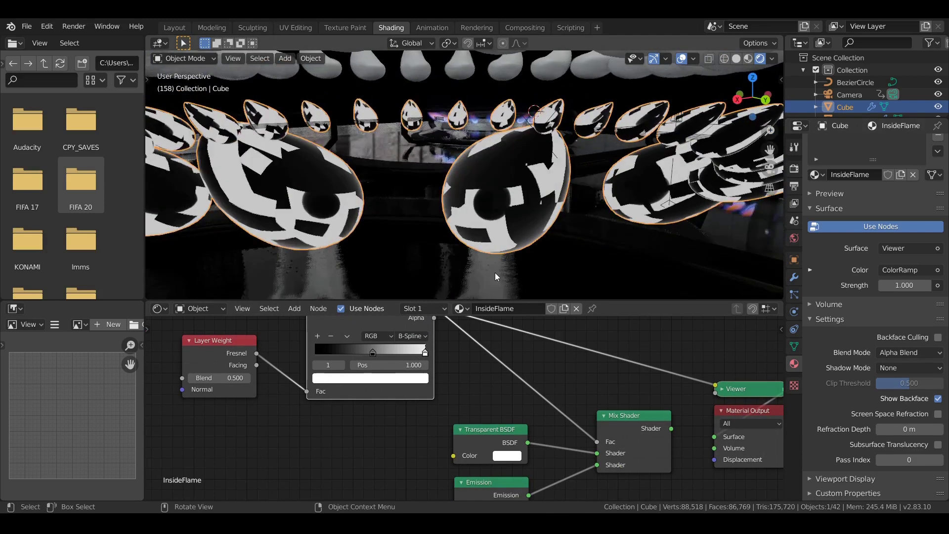
middle_click_drag(489, 375, 474, 420)
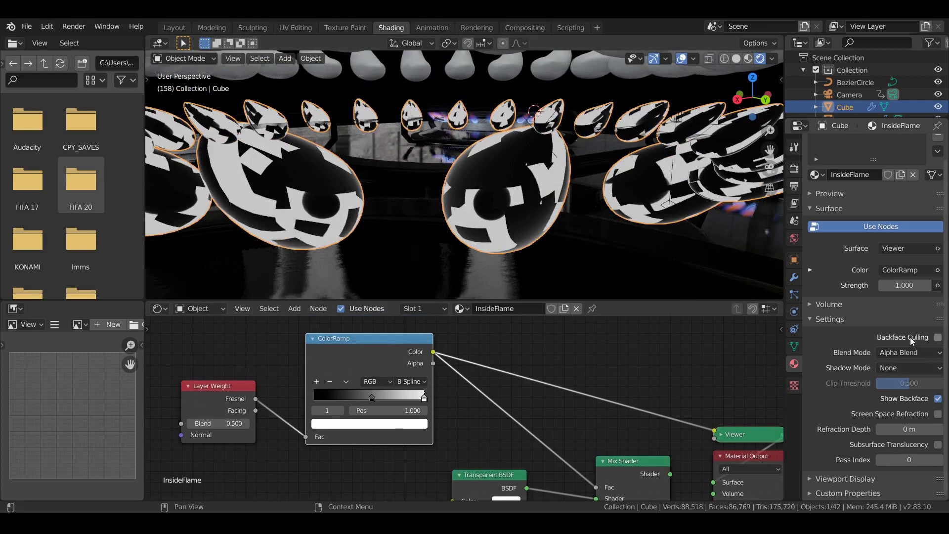
left_click(937, 338)
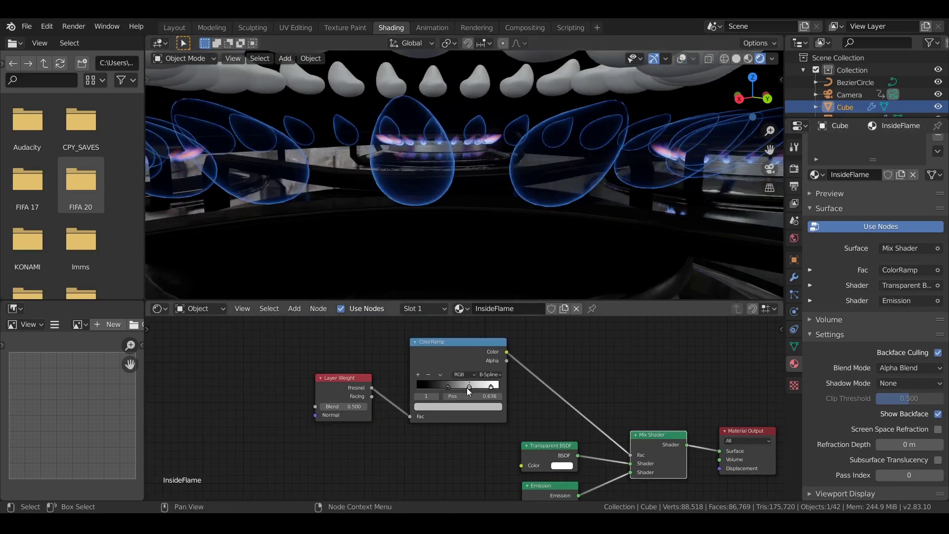
Recolor the ColorRamp to fade from its bright middle to a black end, adding another stop, black at position 0.757.
left_click(457, 406)
left_click_drag(483, 309, 483, 346)
middle_click_drag(524, 376, 578, 373)
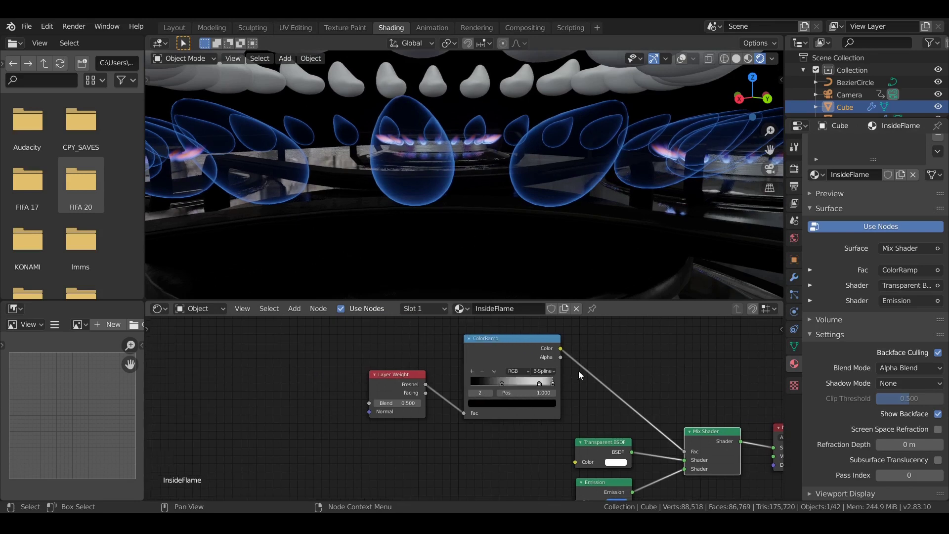
mouse_move(539, 383)
left_mouse_down()
mouse_move(522, 383)
mouse_move(541, 383)
left_mouse_up()
left_click(472, 371)
left_click(524, 403)
left_click_drag(536, 317, 518, 381)
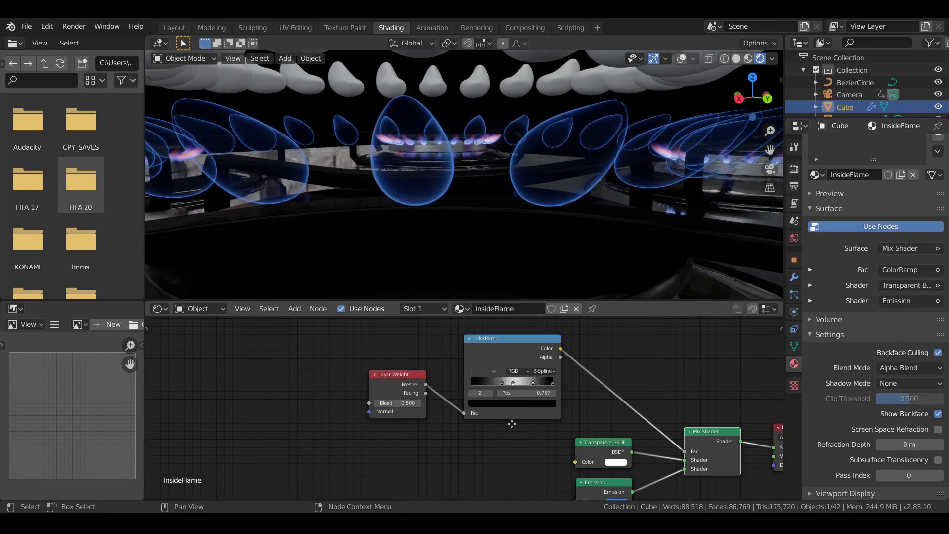
Connect the Layer Weight's Facing output to the ColorRamp's Fac input in place of Fresnel.
middle_click_drag(512, 424, 540, 424)
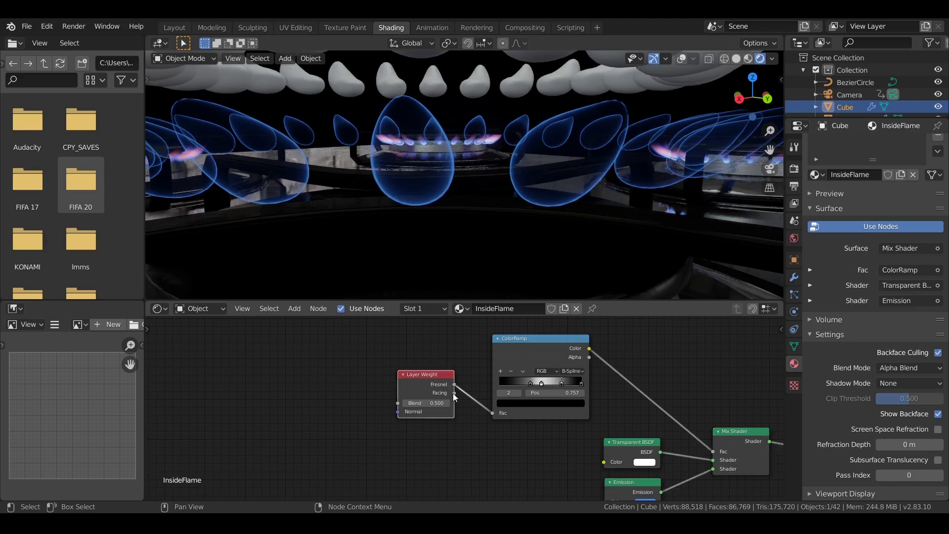
left_click_drag(454, 394, 493, 413)
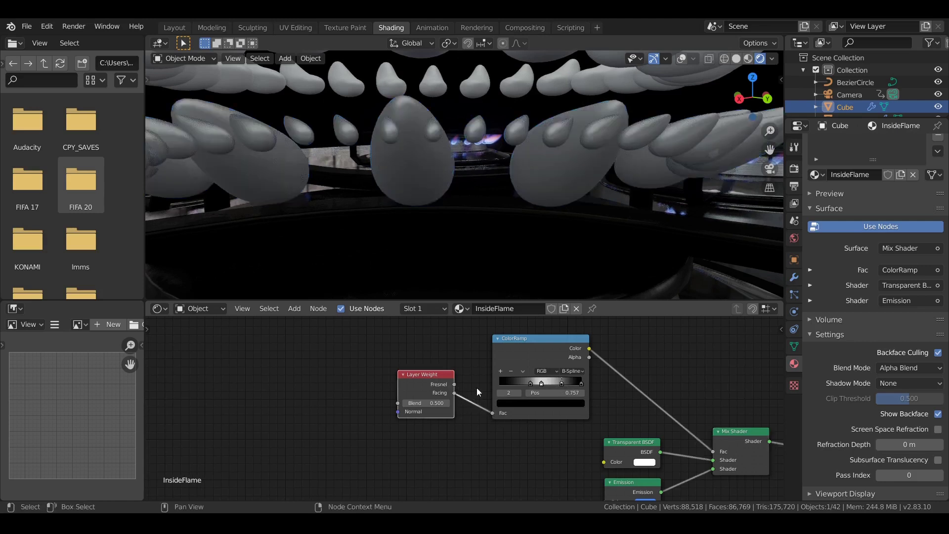
Adjust the Emission color to a lighter blue and set its strength to 2.
middle_click_drag(618, 435, 552, 352)
left_click(579, 419)
left_click(622, 315)
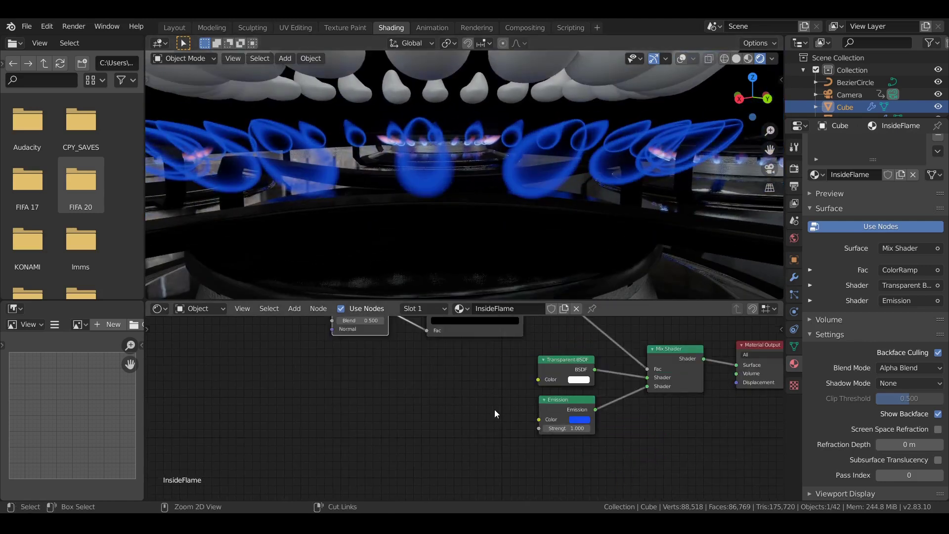
key("ctrl+z")
middle_click_drag(591, 419, 605, 449)
key("Return")
Raise the Emission node's strength further for a brighter flame glow.
middle_click_drag(593, 208, 580, 164)
scroll(494, 218, "down", 3)
scroll(465, 405, "down", 1)
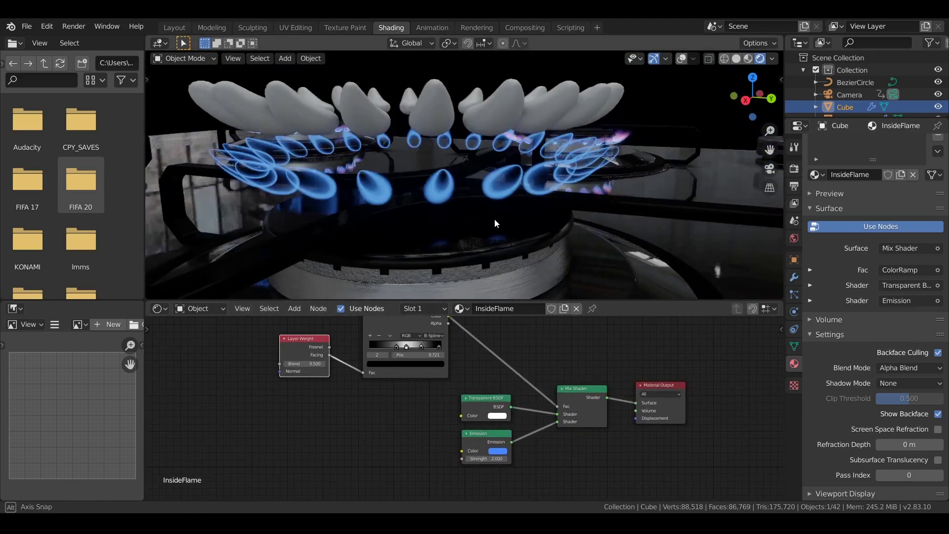
middle_click_drag(494, 219, 544, 207)
scroll(434, 355, "up", 1)
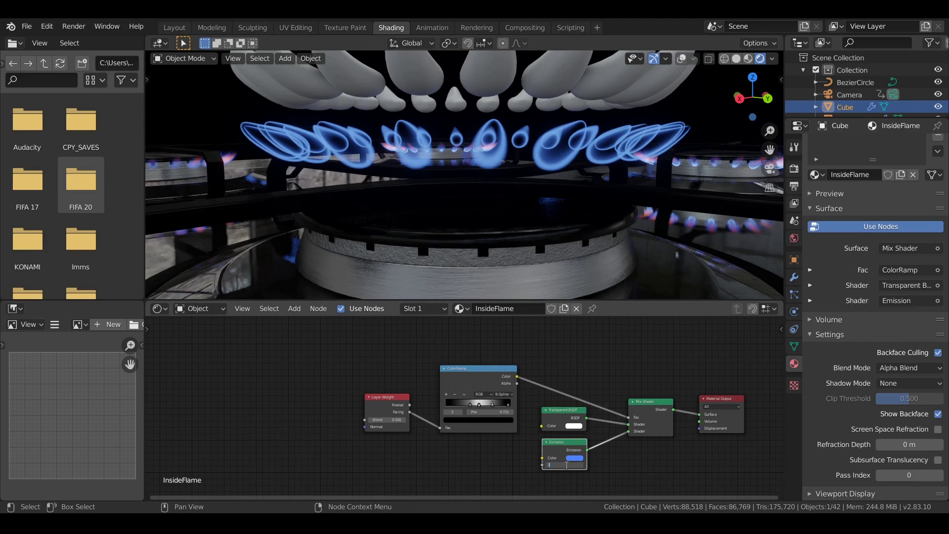
key("Return")
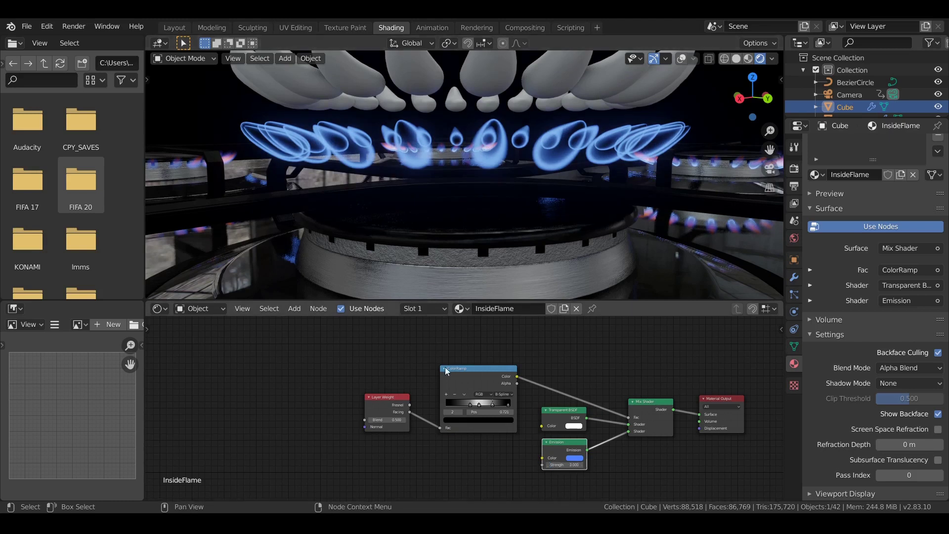
Add a Gradient Texture node above the Layer Weight node.
middle_click_drag(415, 377, 463, 414)
key("shift+a")
left_click(443, 372)
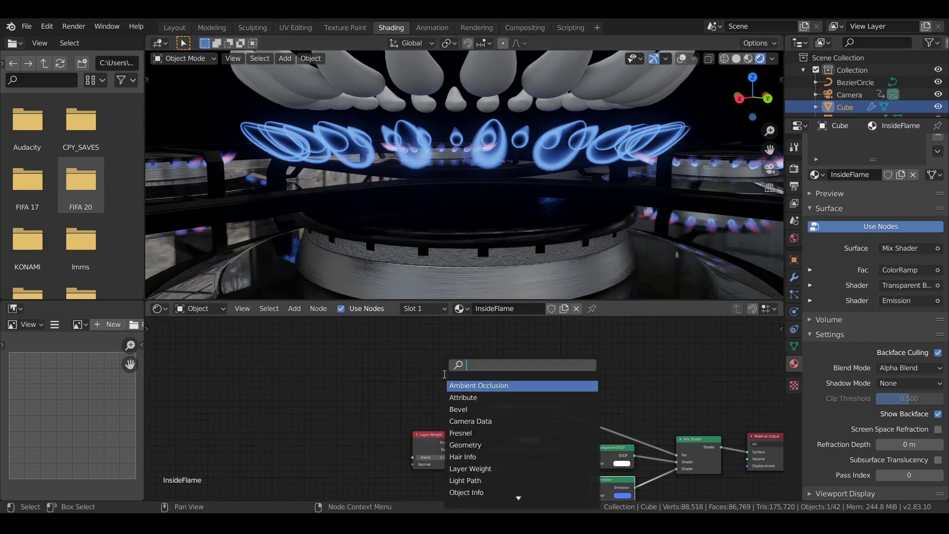
type("gr")
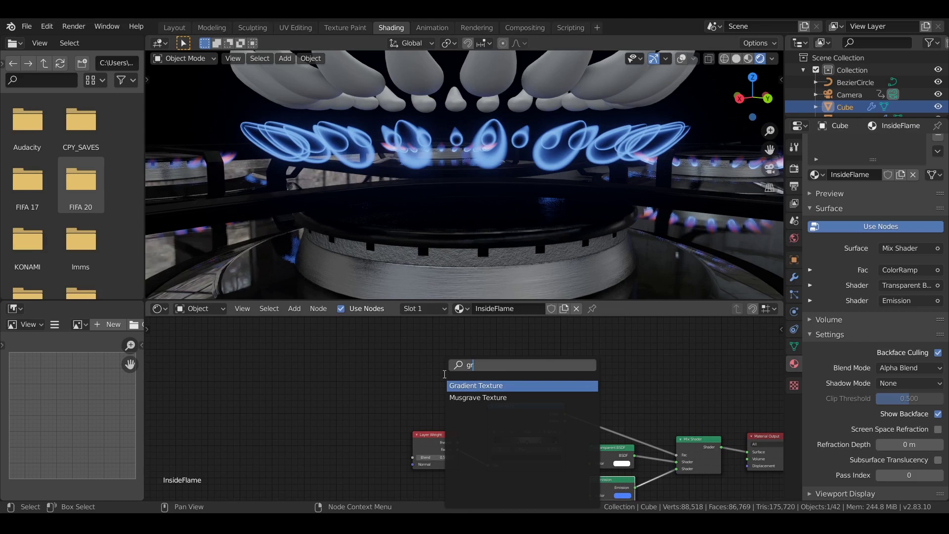
key("Return")
left_click(415, 395)
scroll(407, 474, "up", 3)
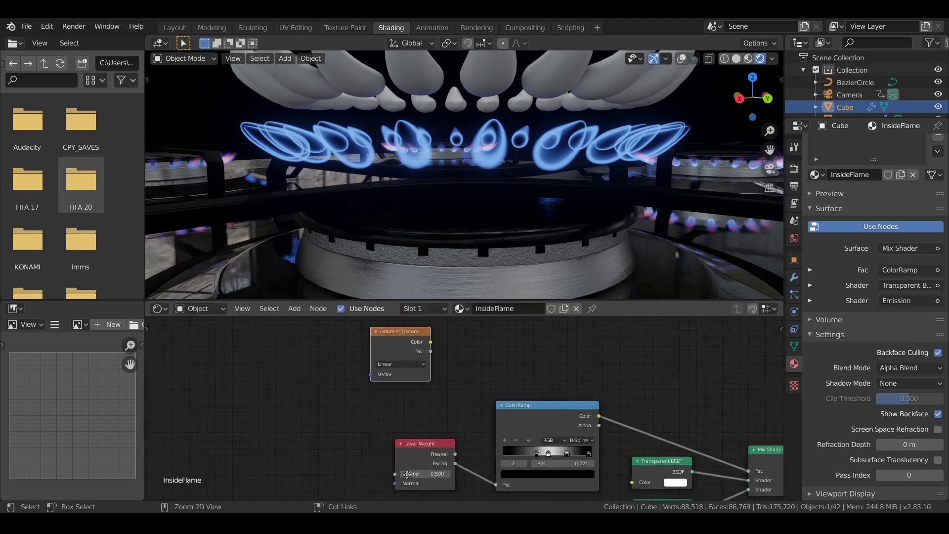
Add Texture Coordinate and Mapping nodes that feed the Gradient Texture's Vector input.
scroll(553, 395, "down", 2)
key("ctrl+t")
scroll(451, 337, "up", 3)
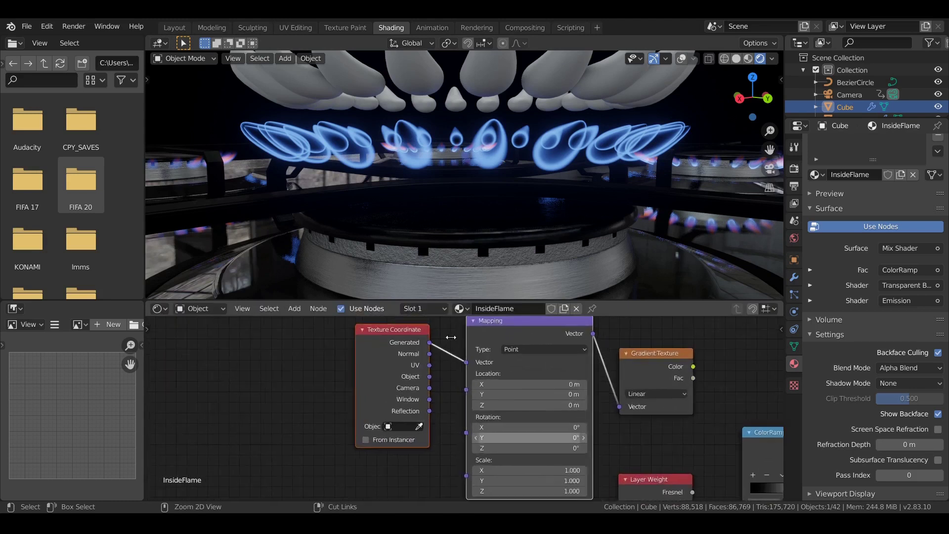
scroll(405, 378, "up", 2)
middle_click_drag(433, 401, 385, 448)
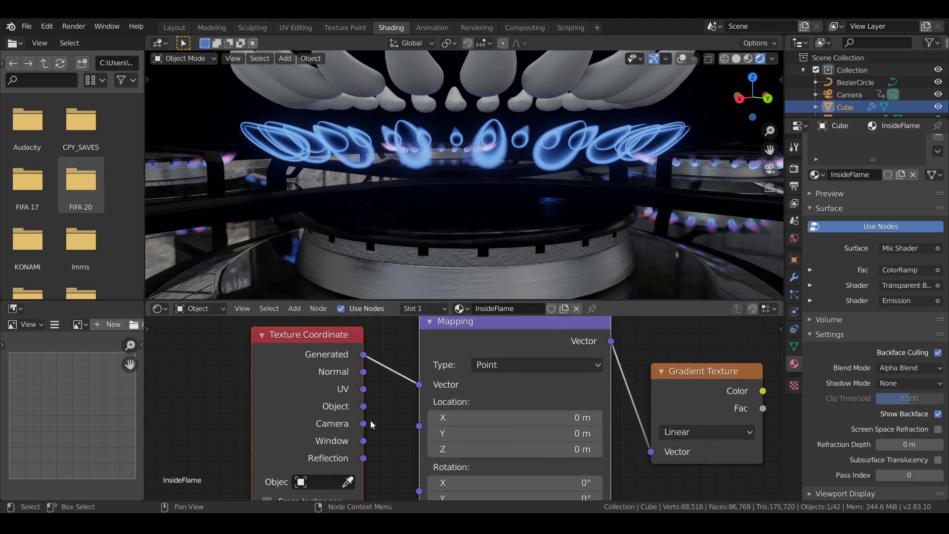
Connect the Texture Coordinate node's Object output to the Mapping node's Vector input.
left_click_drag(358, 408, 368, 407)
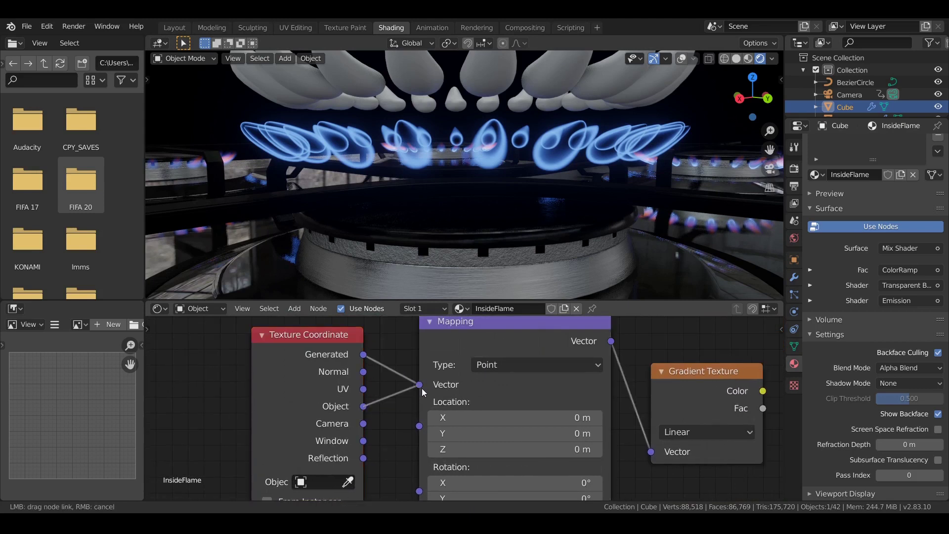
left_click_drag(423, 392, 419, 385)
scroll(419, 385, "down", 3)
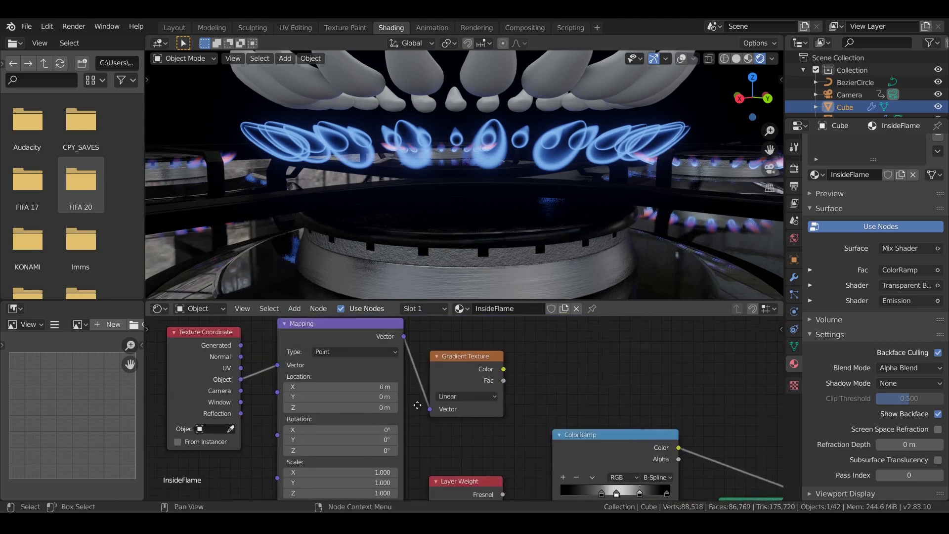
middle_click_drag(417, 405, 419, 432, "ctrl")
middle_click_drag(443, 420, 474, 429)
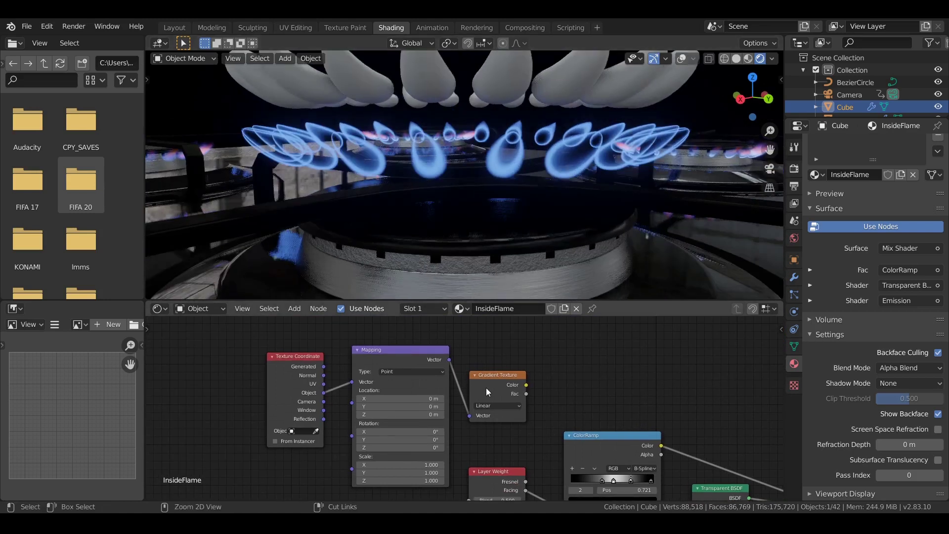
Preview the Gradient Texture's output on the inner flames through a Viewer node and inspect it from several angles.
left_click(500, 394, "ctrl+shift")
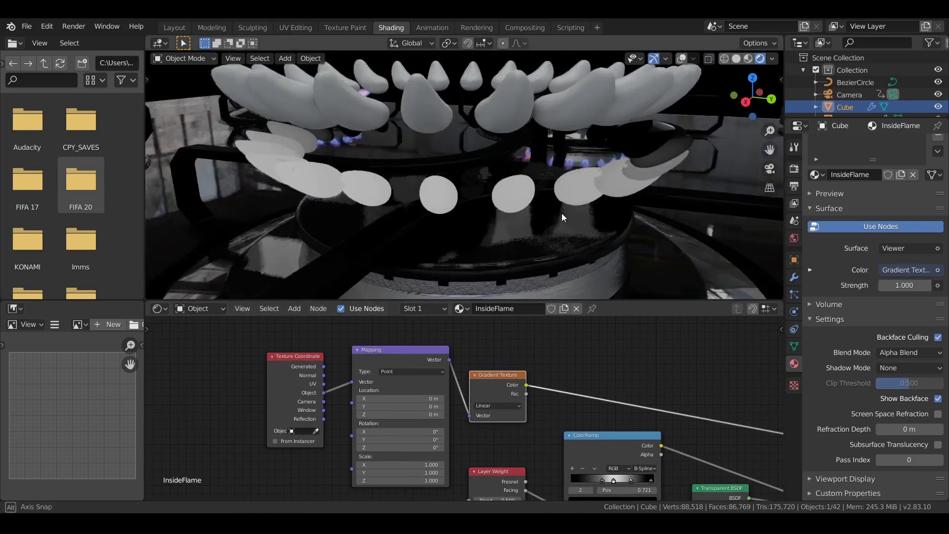
scroll(548, 218, "down", 5)
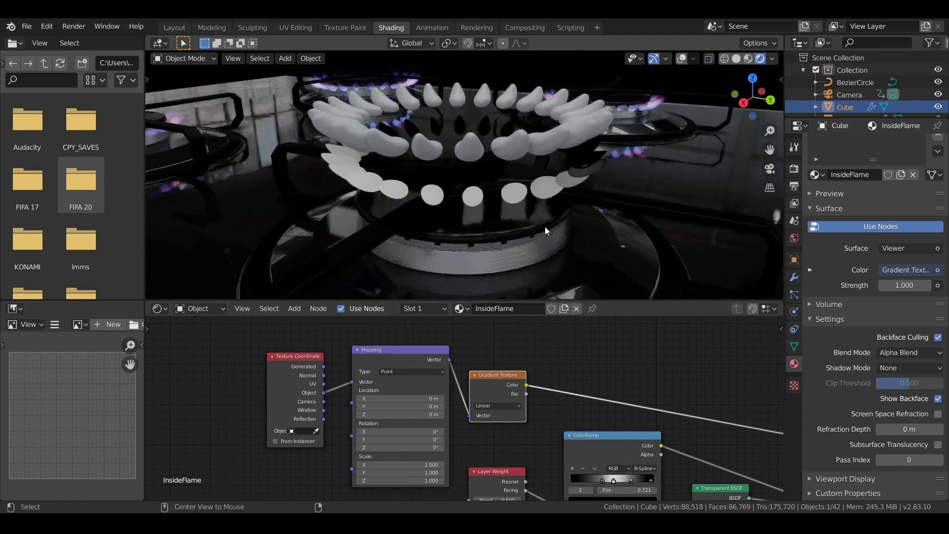
middle_click_drag(528, 246, 479, 106)
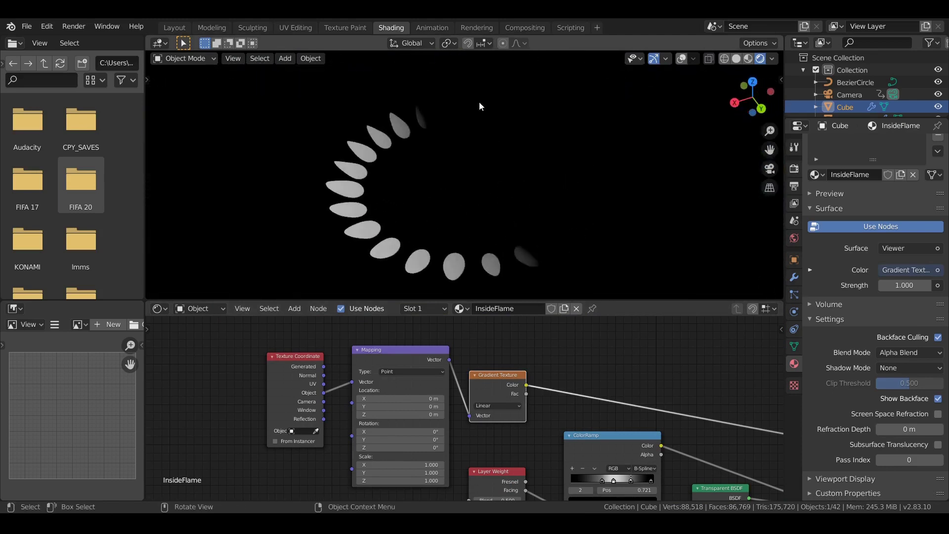
Switch the viewport to Material Preview and set the Mapping node's Y rotation to 90°.
left_click(747, 59)
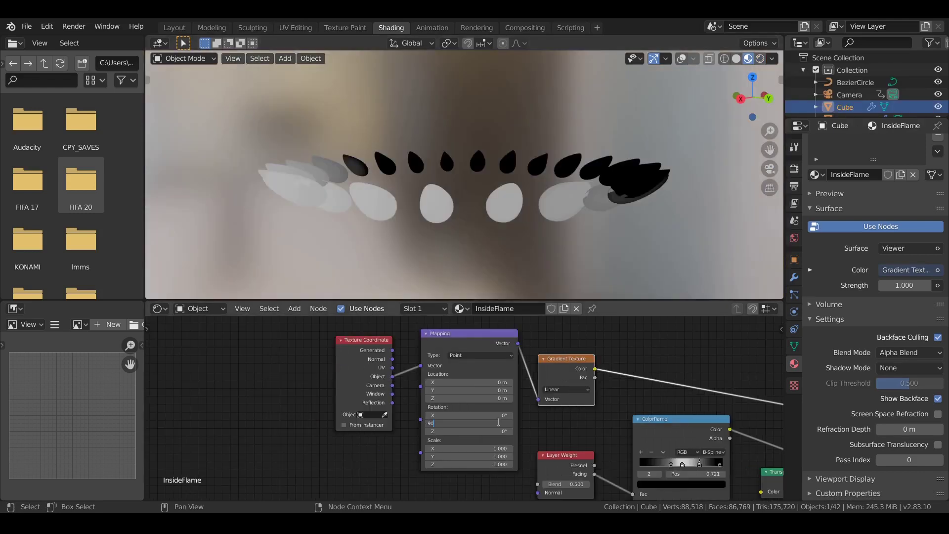
key("Return")
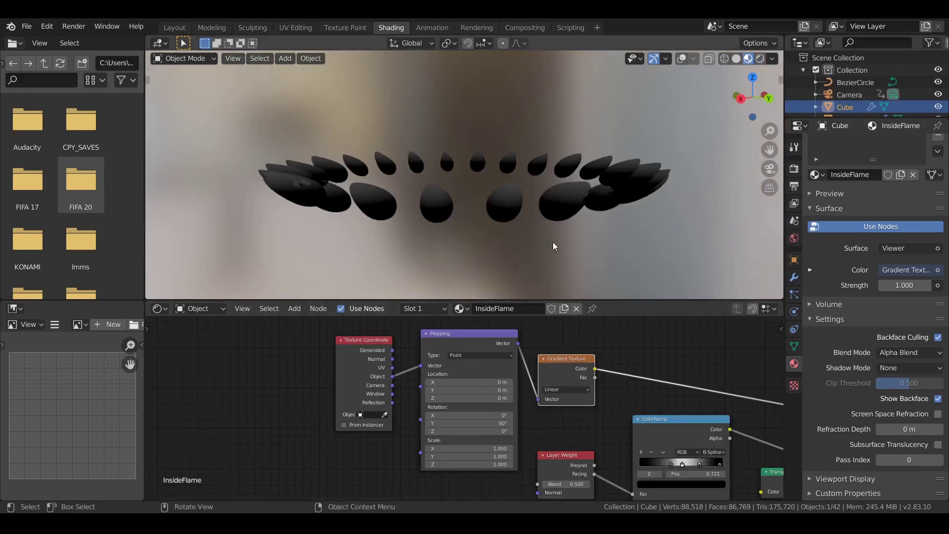
middle_click_drag(553, 245, 527, 225)
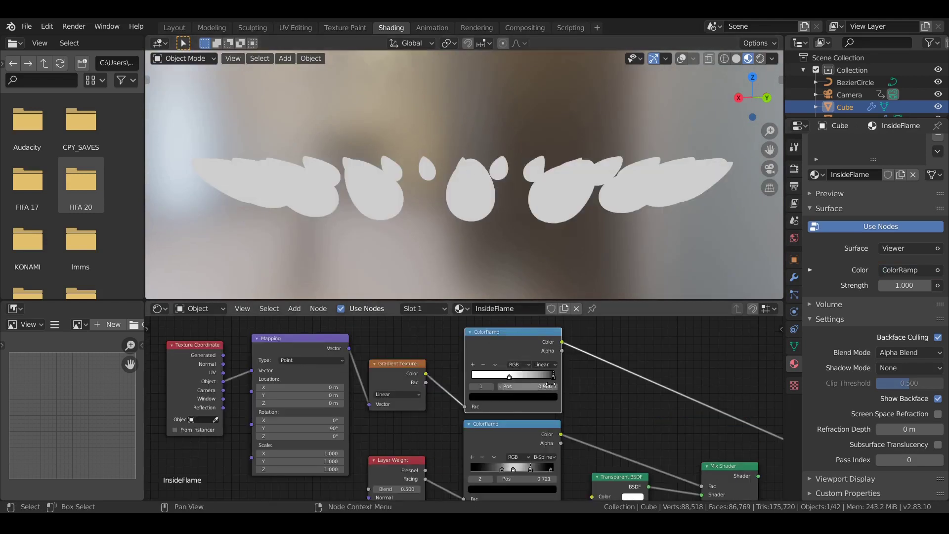
Move the gradient ColorRamp's black stop closer to the white stop and set the ramp's interpolation to B-Spline.
left_click_drag(511, 377, 463, 384)
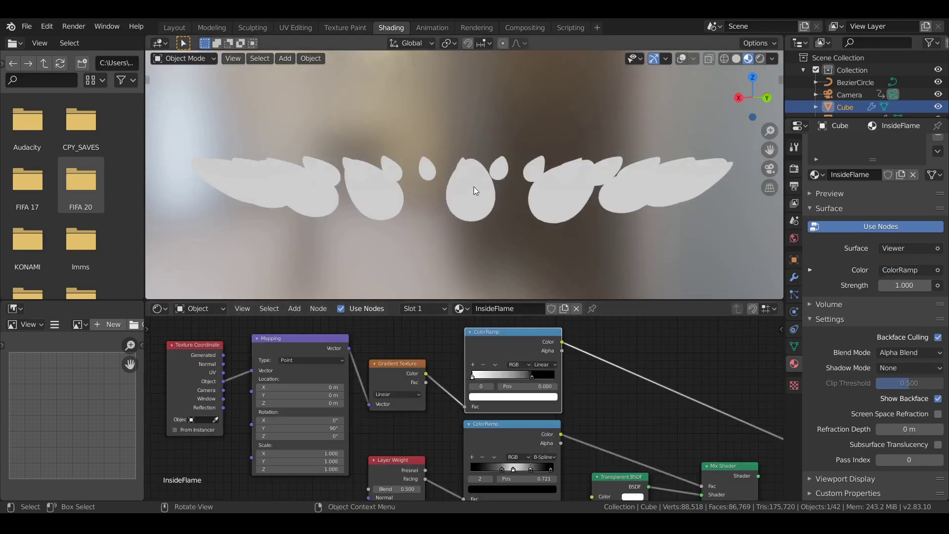
left_click_drag(533, 378, 494, 374)
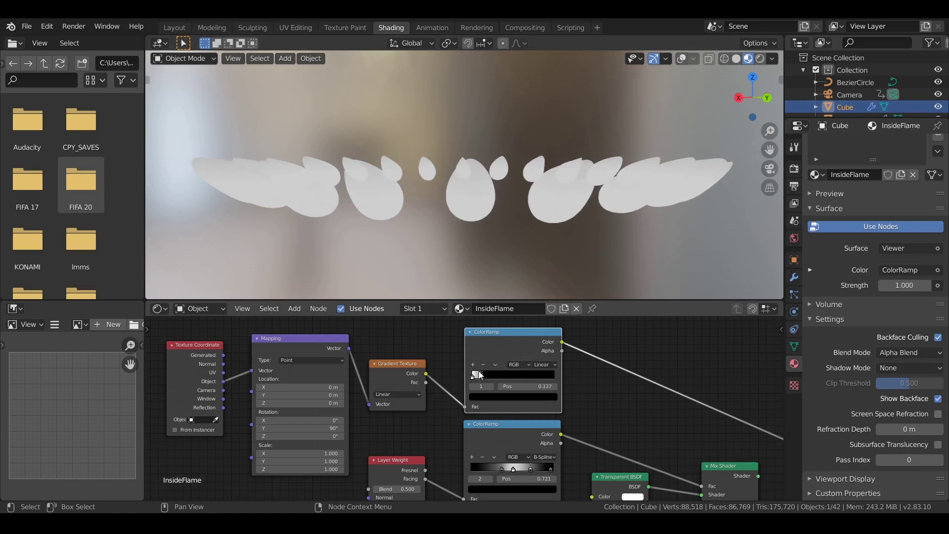
left_click(543, 365)
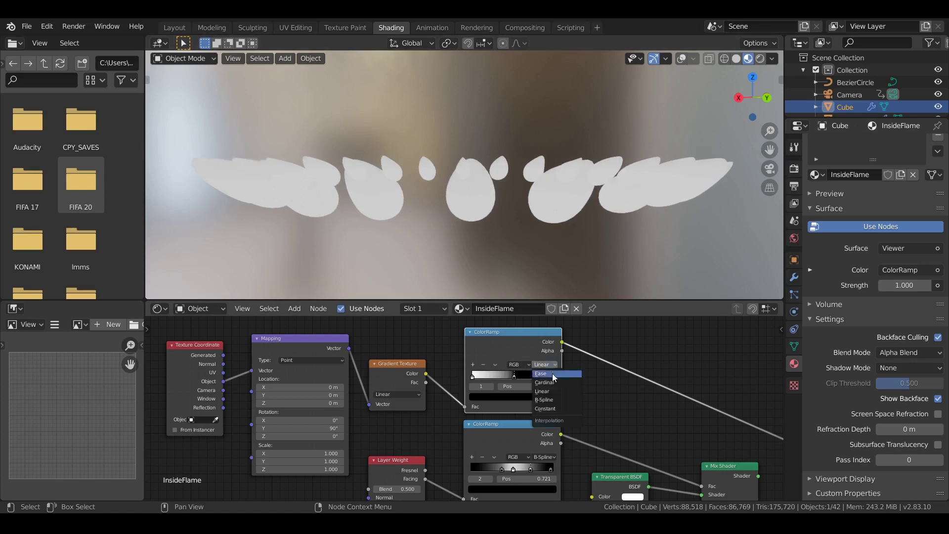
left_click(567, 402)
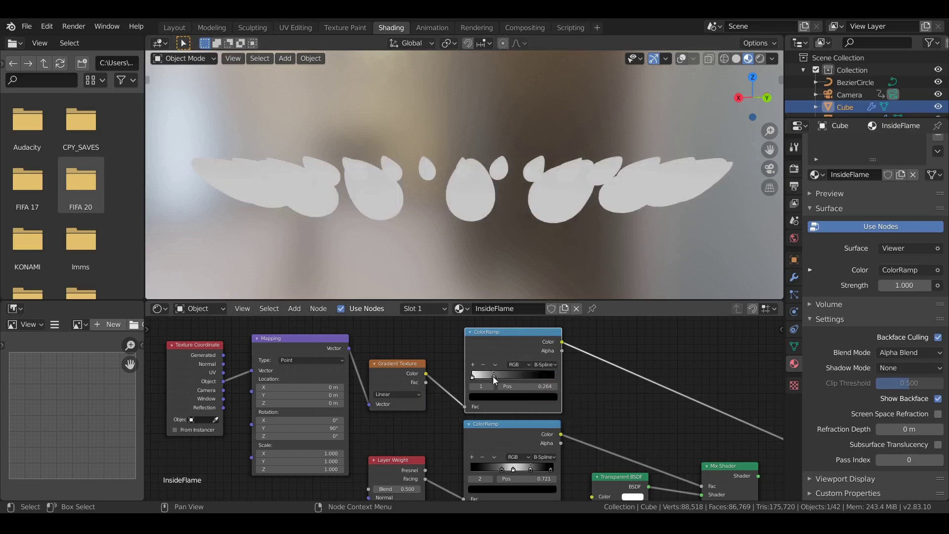
Set the Mapping node's Z scale to 22.530 and spread the gradient ColorRamp's stops, with the third at 0.754.
scroll(386, 420, "up", 3)
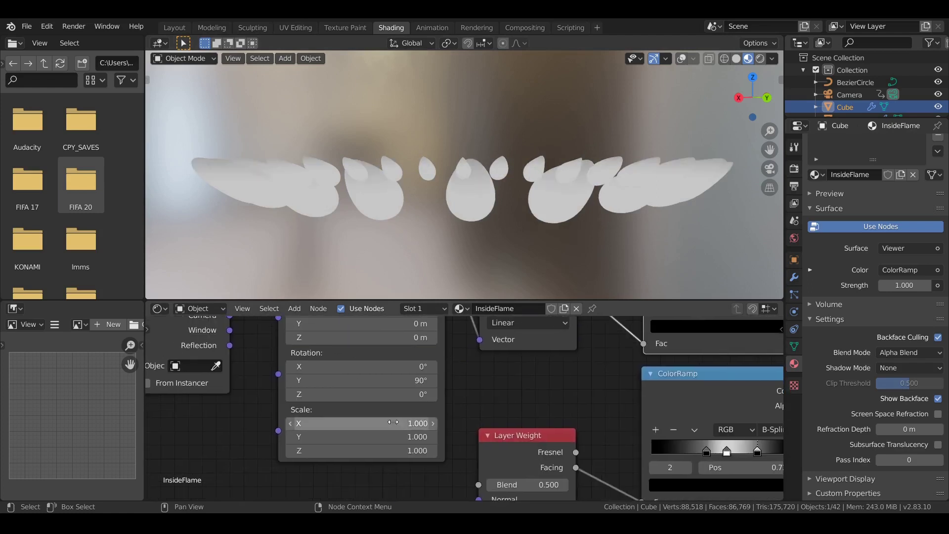
left_click_drag(399, 449, 487, 449)
middle_click_drag(523, 369, 479, 445)
left_click_drag(624, 369, 637, 368)
middle_click_drag(396, 481, 381, 409)
left_click_drag(357, 456, 359, 456, "shift")
left_click_drag(301, 456, 370, 456)
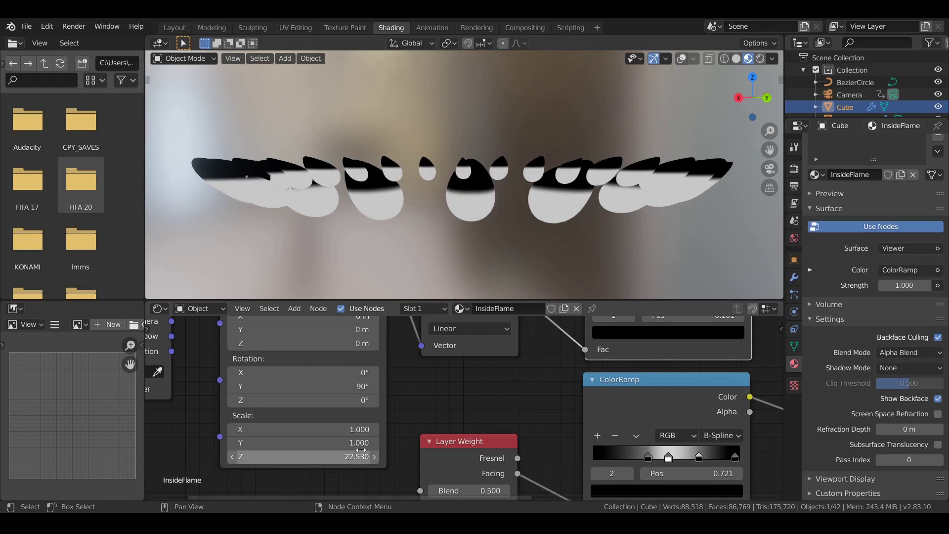
middle_click_drag(641, 316, 582, 391)
left_click_drag(571, 374, 715, 360)
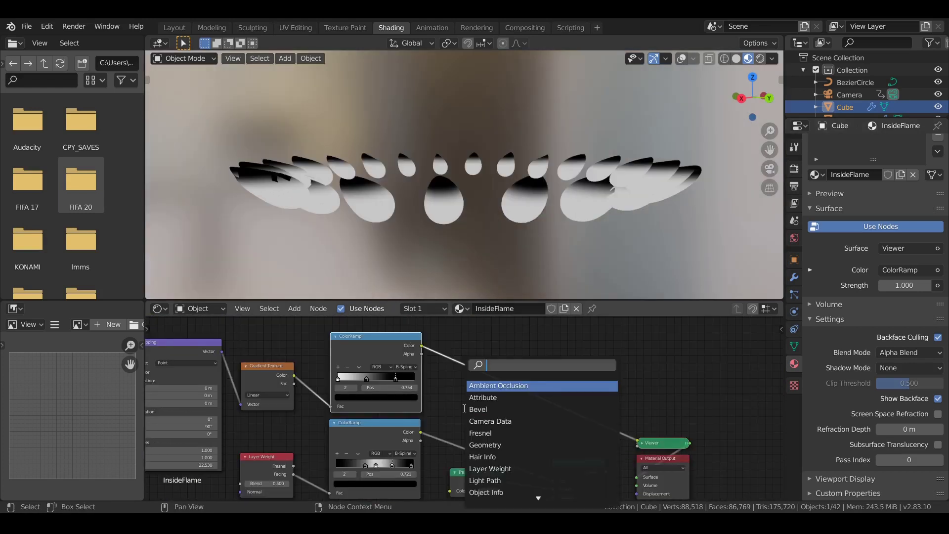
Add a MixRGB node after the gradient's ColorRamp and feed the Layer Weight ColorRamp's Color into its Color2 input.
type("m")
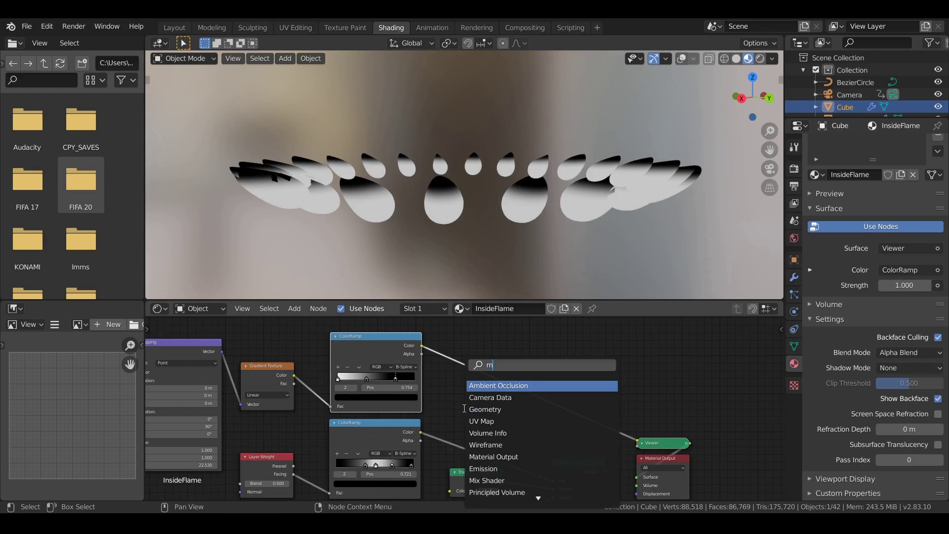
type("ixr")
key("Return")
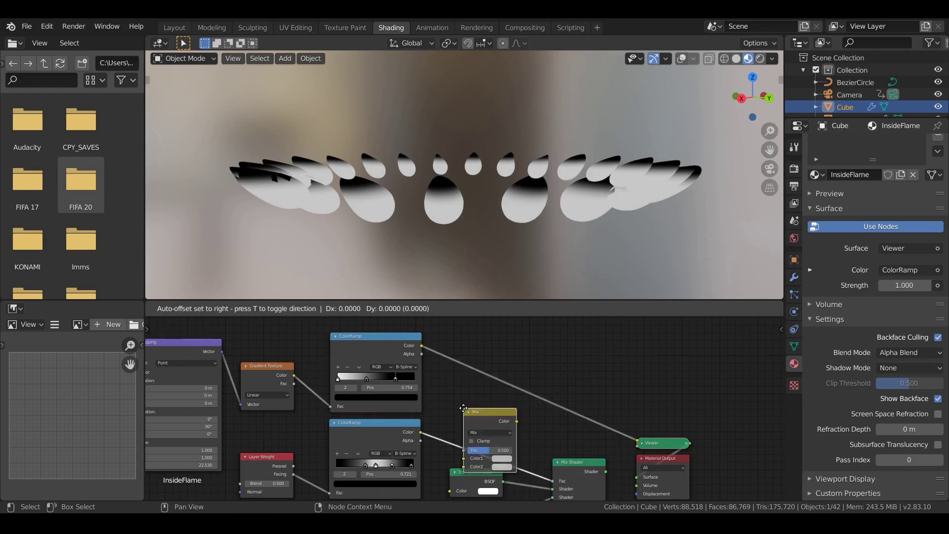
left_click(470, 362)
middle_click_drag(516, 413, 551, 383)
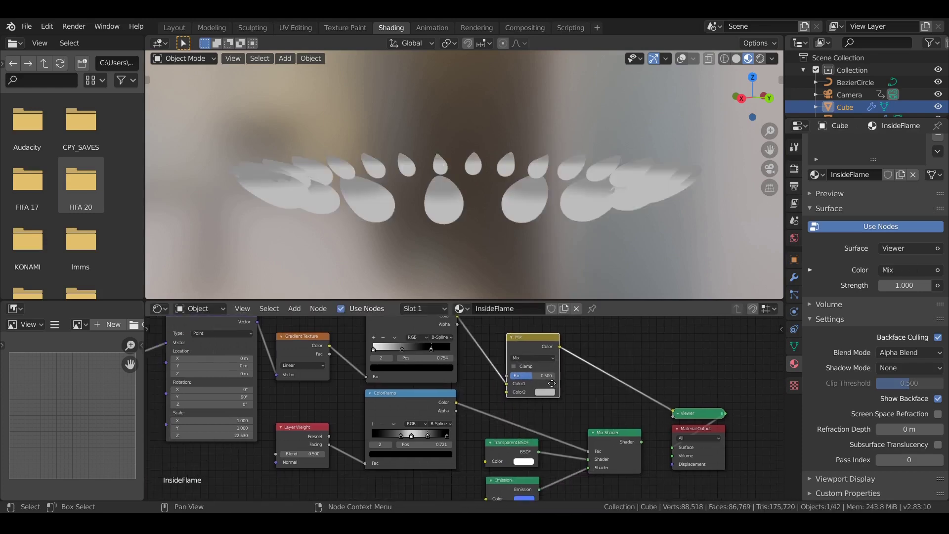
left_click_drag(456, 402, 505, 391)
scroll(564, 377, "up", 2, "shift")
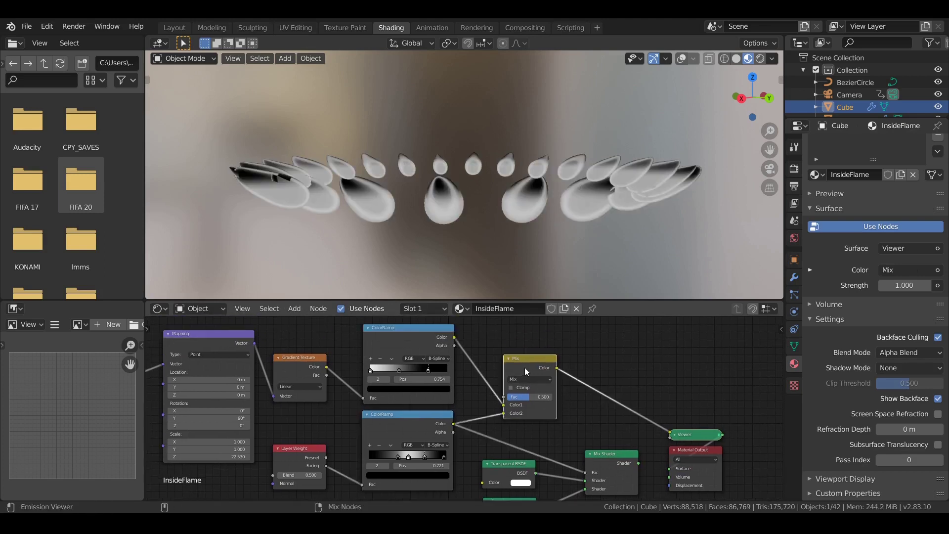
Set the MixRGB node's blending mode to Multiply and its Fac to 1.000.
scroll(443, 204, "up", 4)
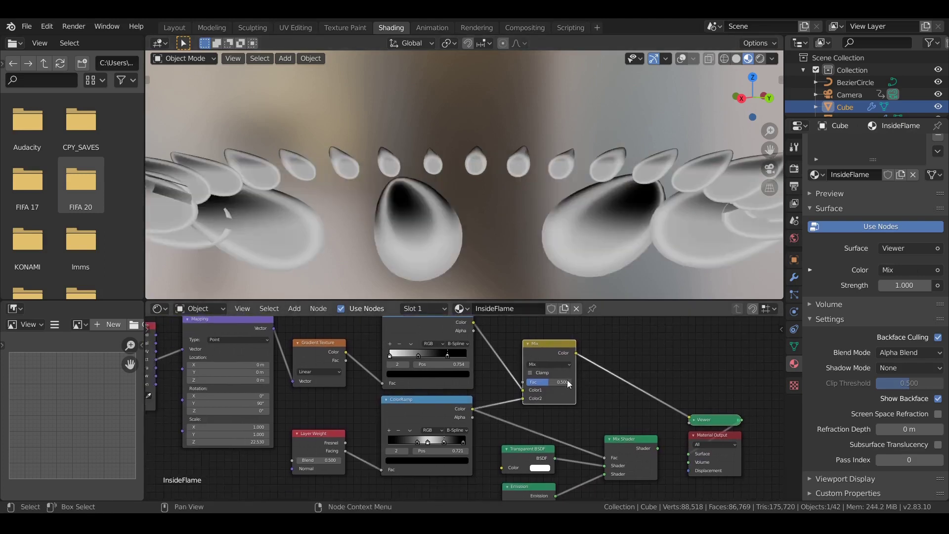
middle_click_drag(543, 403, 570, 393)
left_click(554, 369)
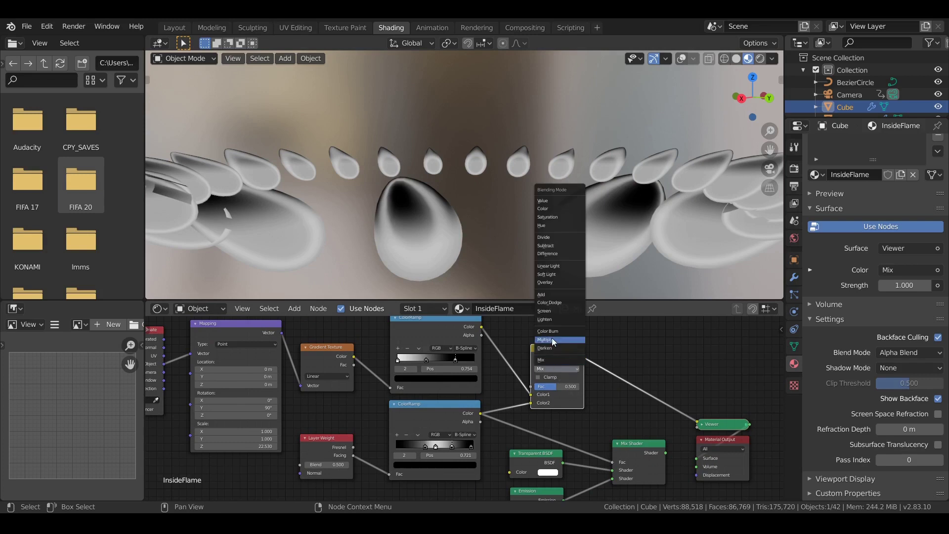
left_click(549, 339)
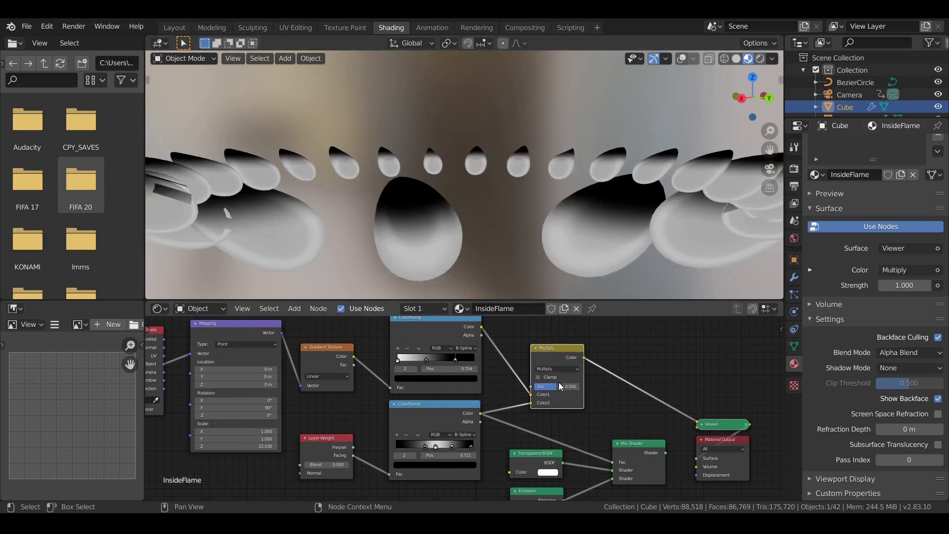
left_click_drag(557, 386, 579, 386)
middle_click_drag(484, 297, 553, 246)
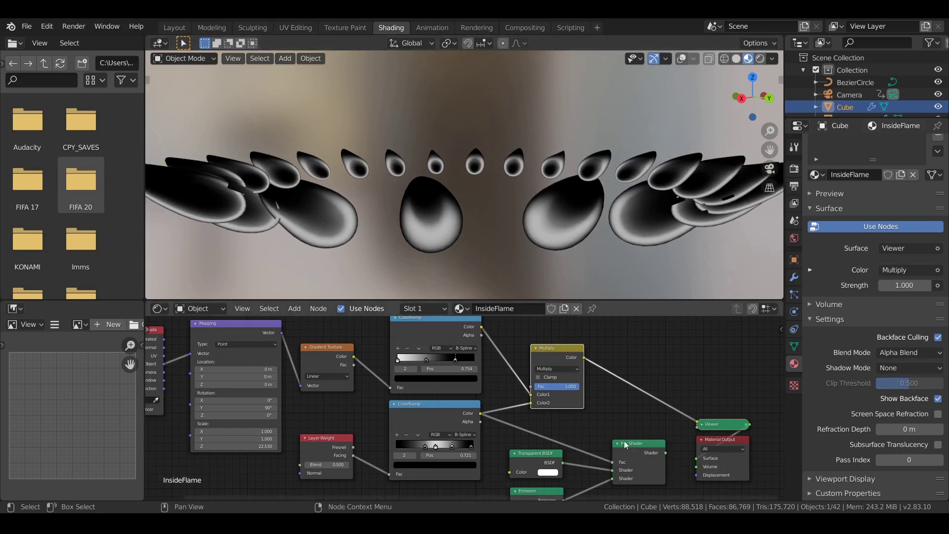
Drive the Mix Shader's Fac with the Multiply node's Color output and cut the Multiply node's link to the Viewer.
middle_click_drag(558, 390, 617, 378)
left_click_drag(615, 350, 671, 450)
middle_click_drag(686, 442, 595, 436)
right_click_drag(628, 376, 631, 414, "ctrl")
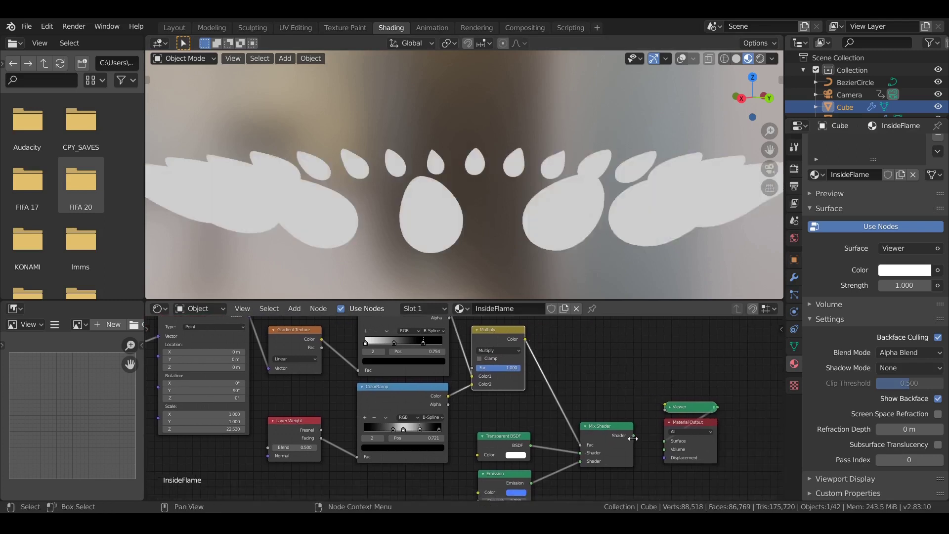
Connect the Mix Shader to the Material Output's Surface in place of the Viewer node and save the file.
left_click_drag(632, 438, 664, 441)
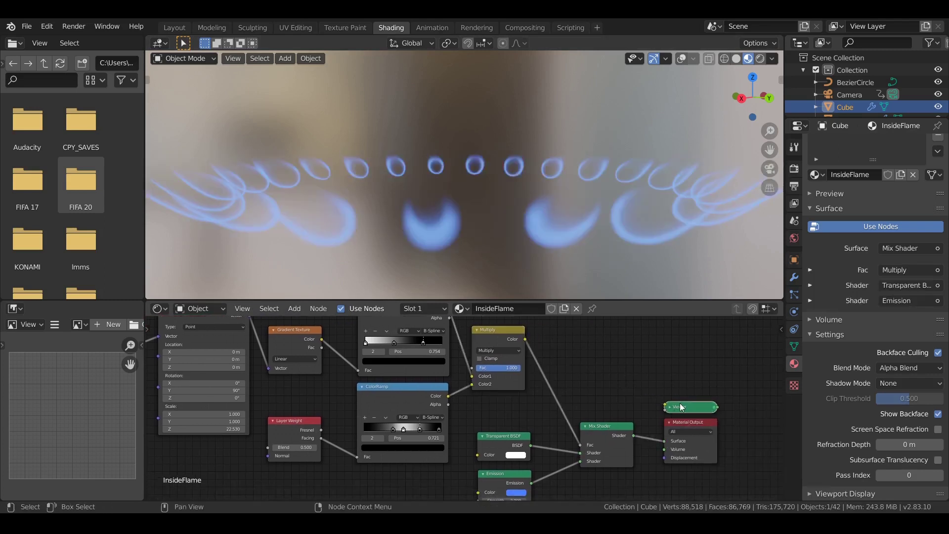
key("x")
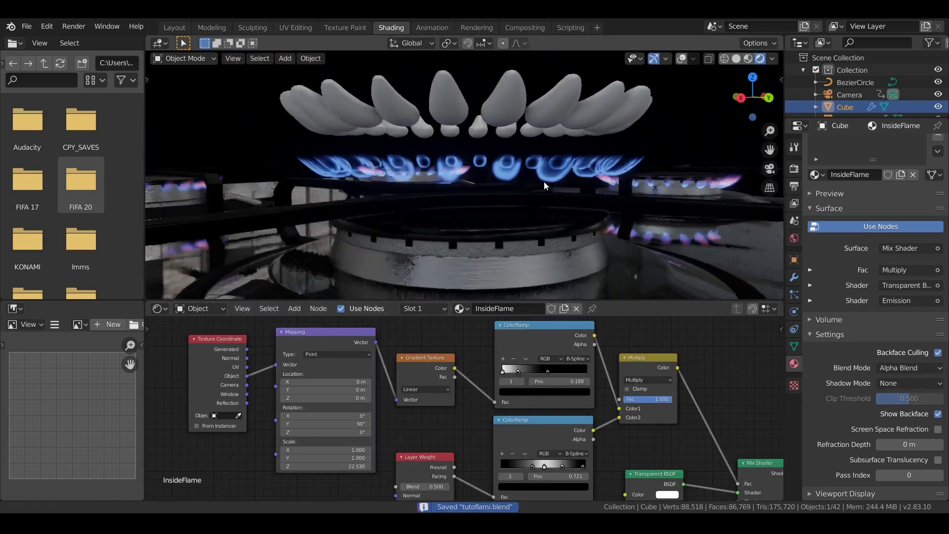
key("ctrl+s")
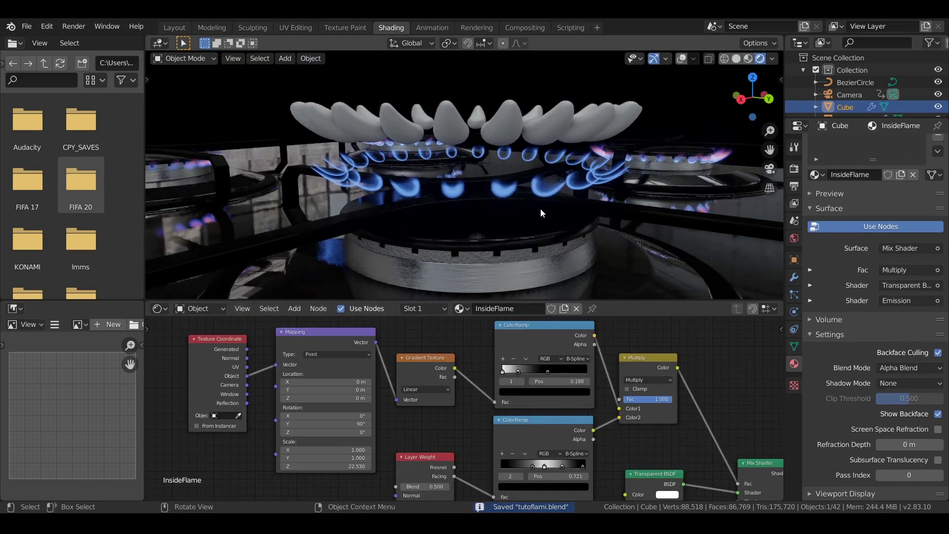
Give the outer flame mesh above the burner a new material named outsideFlame.
left_click(509, 126)
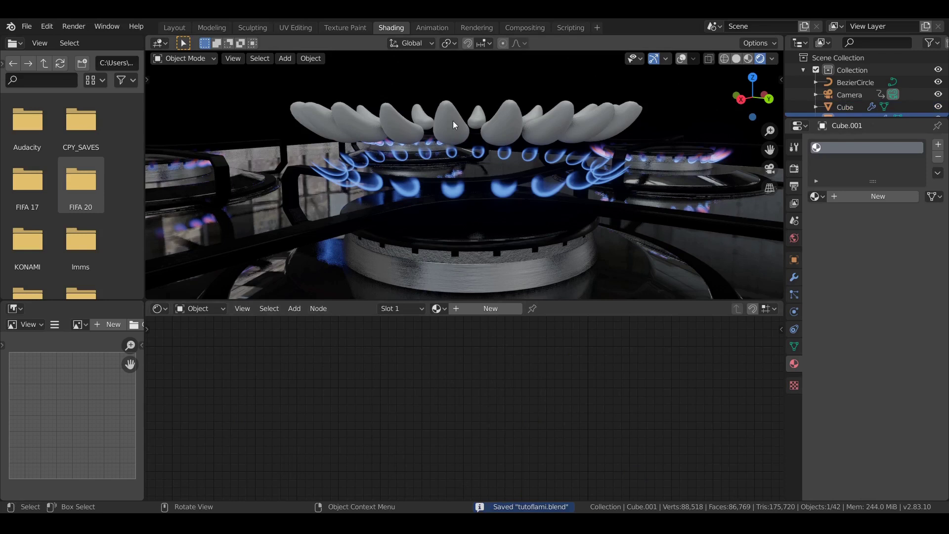
middle_click_drag(500, 168, 494, 256)
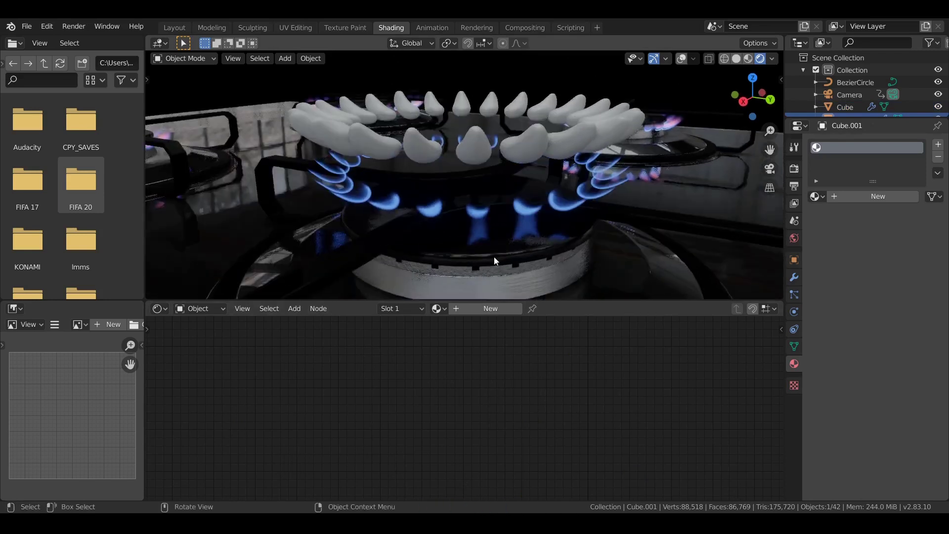
left_click(478, 309)
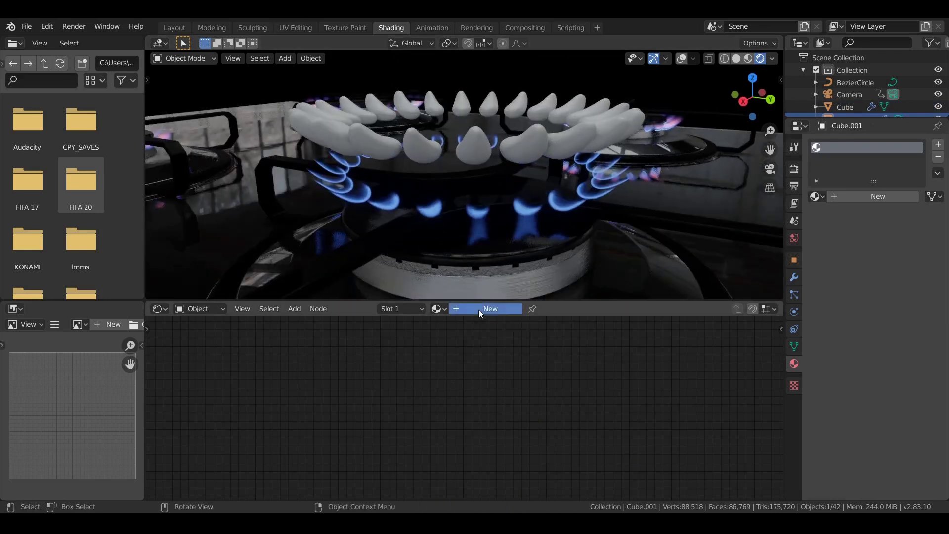
left_click(523, 312)
type("outsideFlame")
key("Return")
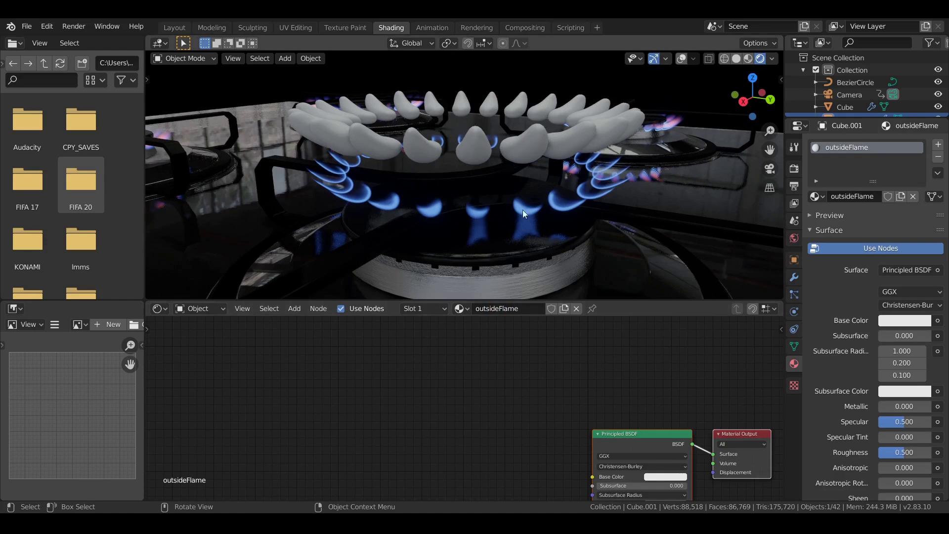
middle_click_drag(523, 210, 511, 196)
key("ctrl+s")
Delete the default nodes of the outsideFlame material and add a fresh Material Output node.
middle_click_drag(620, 480, 611, 399)
scroll(611, 400, "down", 3)
key("x")
key("shift+a")
mouse_move(606, 399)
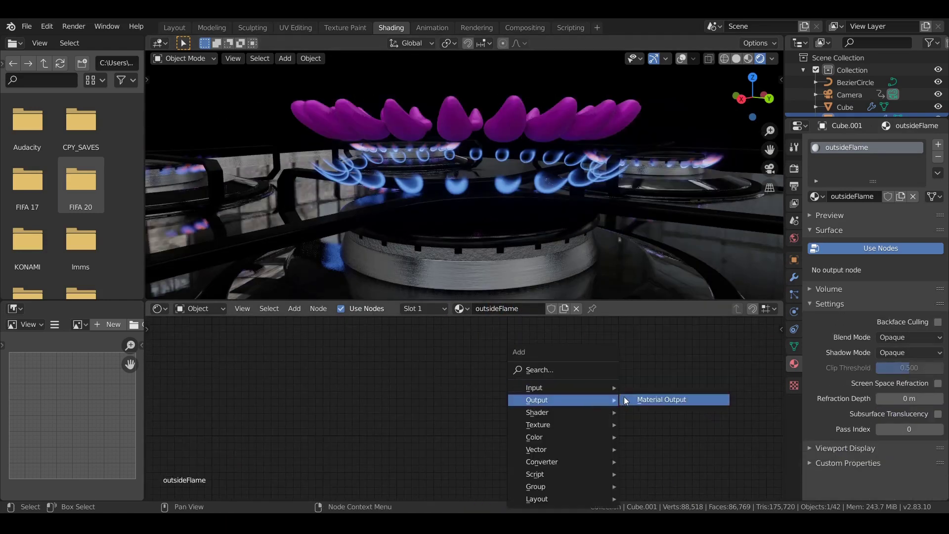
left_click(643, 368)
Add an Emission node and a Transparent BSDF node above it, ahead of the Material Output.
key("shift+a")
type("sem")
key("Return")
left_click(474, 411)
key("shift+a")
type("str")
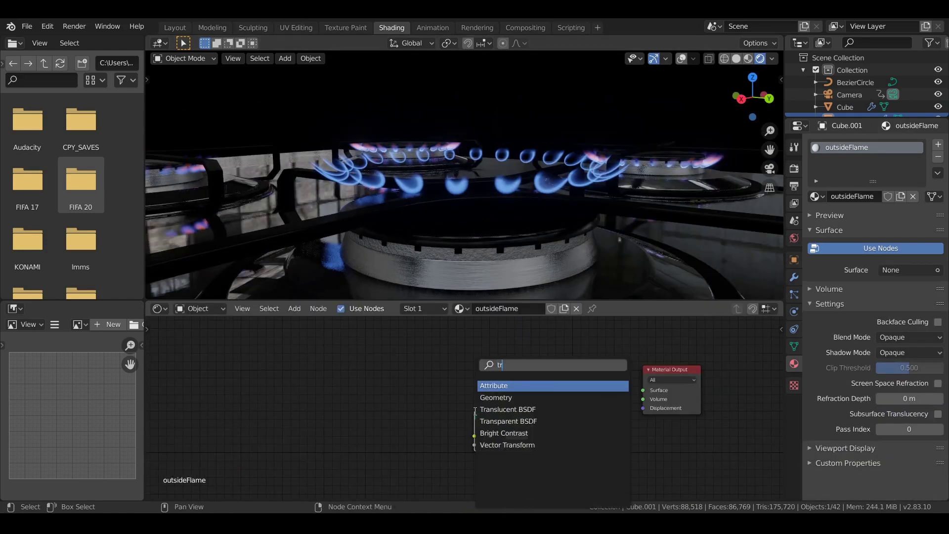
left_click(508, 421)
left_click(499, 378)
Add a Mix Shader combining the Transparent BSDF and Emission nodes and connect it to the Material Output's Surface.
key("shift+a")
type("mix")
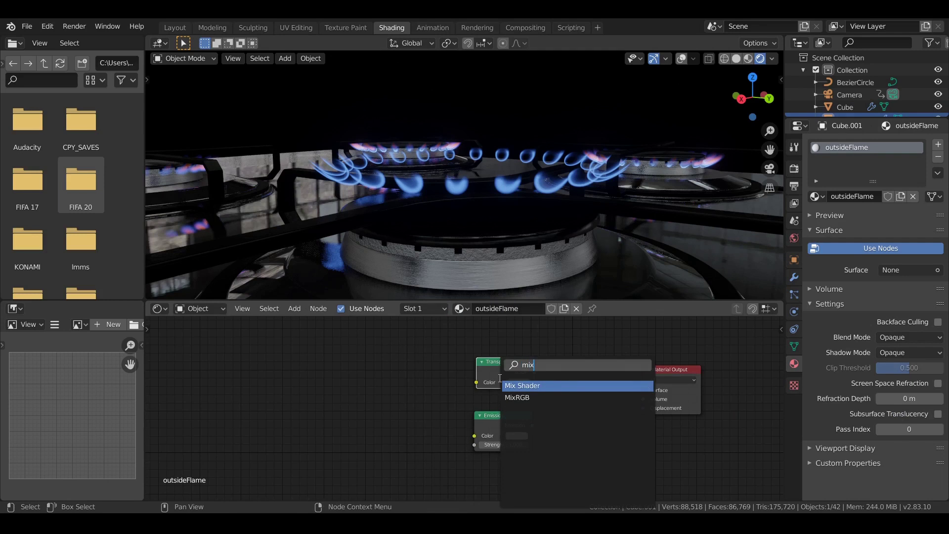
key("Return")
left_click(551, 370)
right_click_drag(524, 374, 560, 401, "alt")
left_click_drag(533, 425, 549, 414)
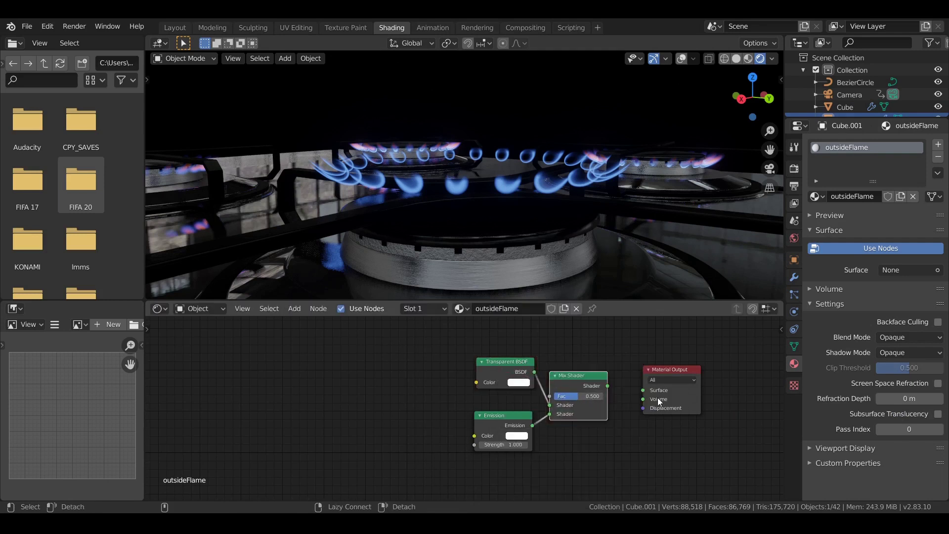
left_click_drag(608, 385, 643, 390)
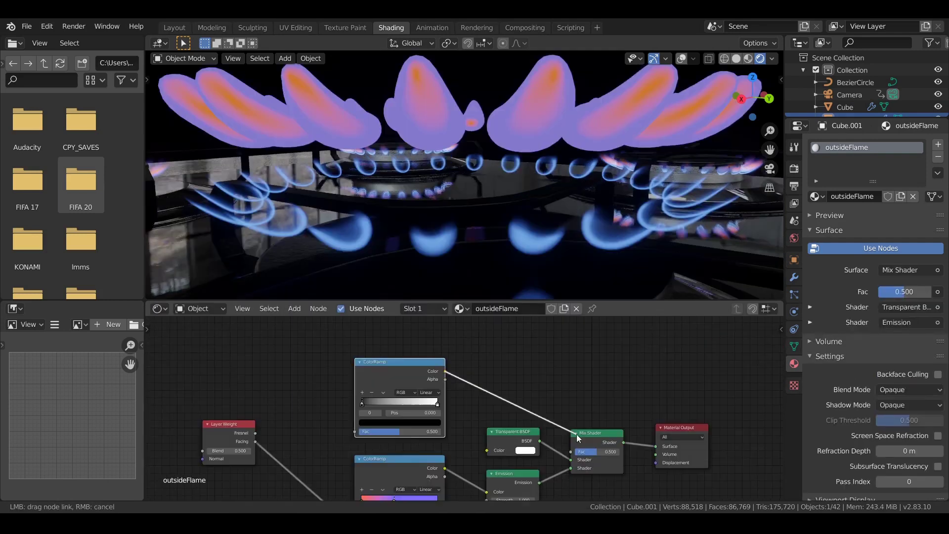
Try a Blend of 0.800 on the Layer Weight node and reset it to the default.
key("shift+a")
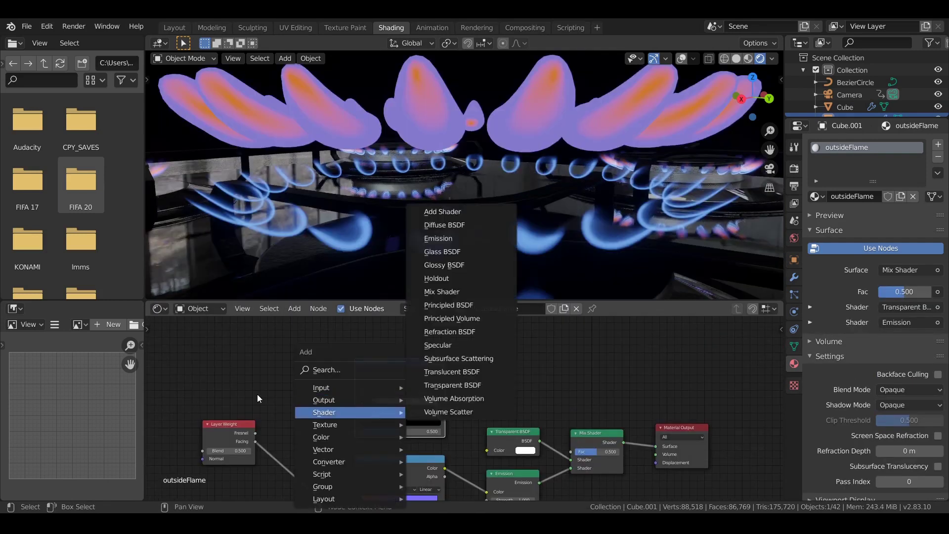
key("Escape")
left_click_drag(254, 442, 275, 435)
middle_click_drag(253, 468, 390, 423)
left_click_drag(360, 408, 376, 408)
scroll(375, 408, "up", 6)
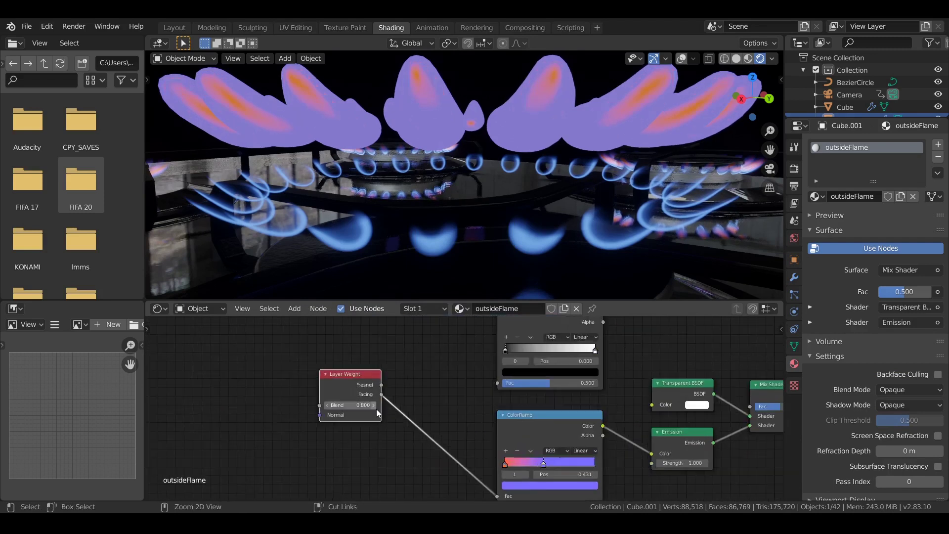
key("BackSpace")
Connect the Layer Weight's Facing output to the upper ColorRamp's Fac and preview that ramp on the outer flames.
middle_click_drag(337, 403, 301, 425)
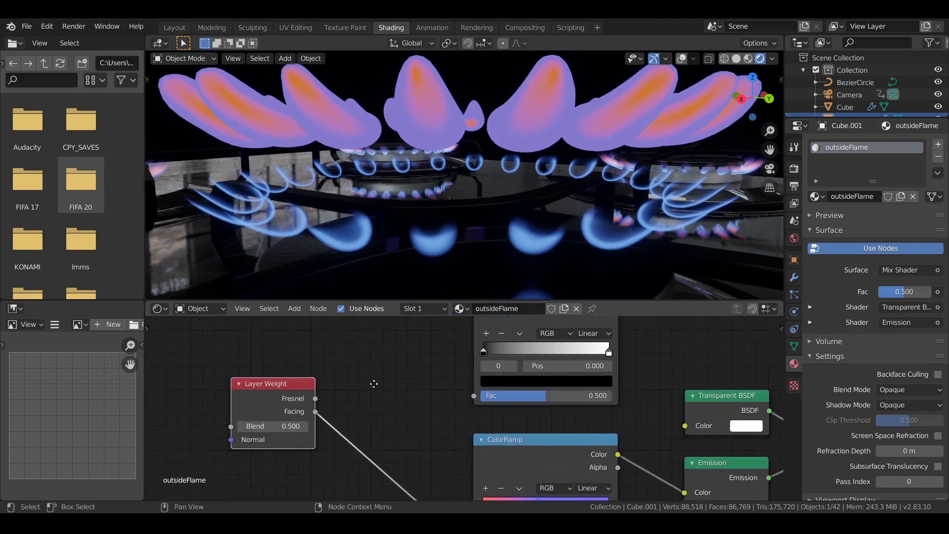
left_click_drag(315, 412, 479, 399)
scroll(478, 398, "down", 2)
left_click(422, 383, "ctrl+shift")
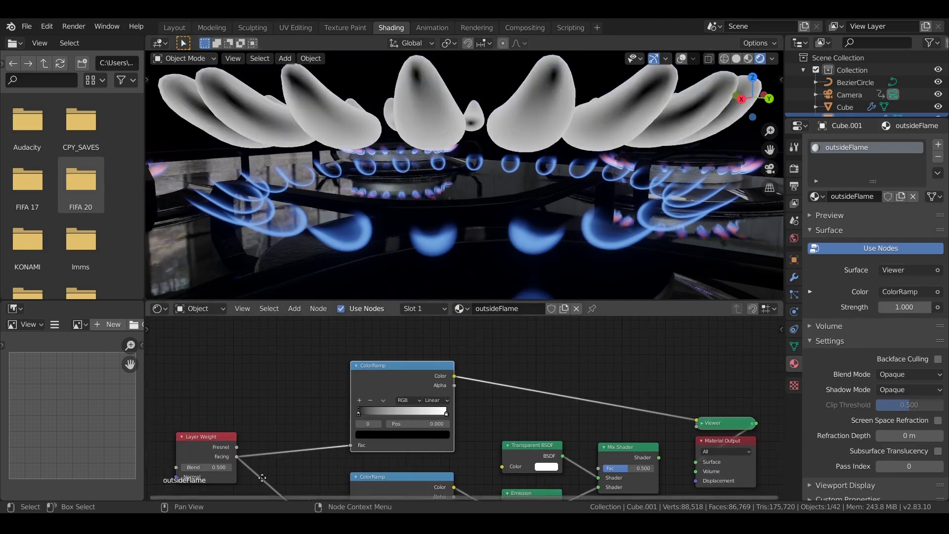
Move the upper ColorRamp's black stop to 0.217 and lighten it to dark gray.
middle_click_drag(421, 383, 455, 354)
left_click_drag(394, 381, 416, 379)
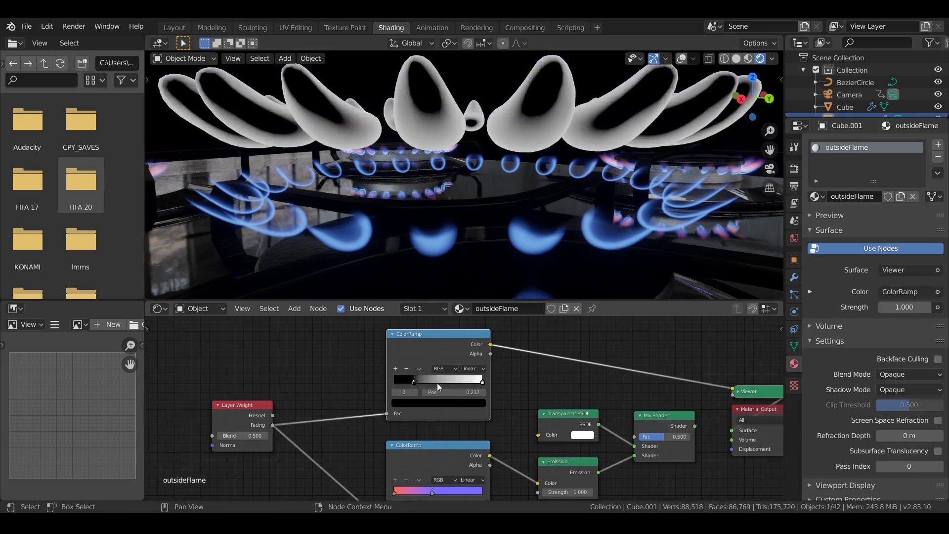
left_click(424, 401)
left_click_drag(466, 327, 467, 320)
Add a stop to the upper ColorRamp and turn the end stop at 1.000 black, leaving a white stop before it.
mouse_move(482, 380)
left_mouse_down()
mouse_move(465, 380)
mouse_move(482, 382)
left_mouse_up()
left_click(395, 368)
left_click(473, 401)
left_click_drag(466, 312, 466, 346)
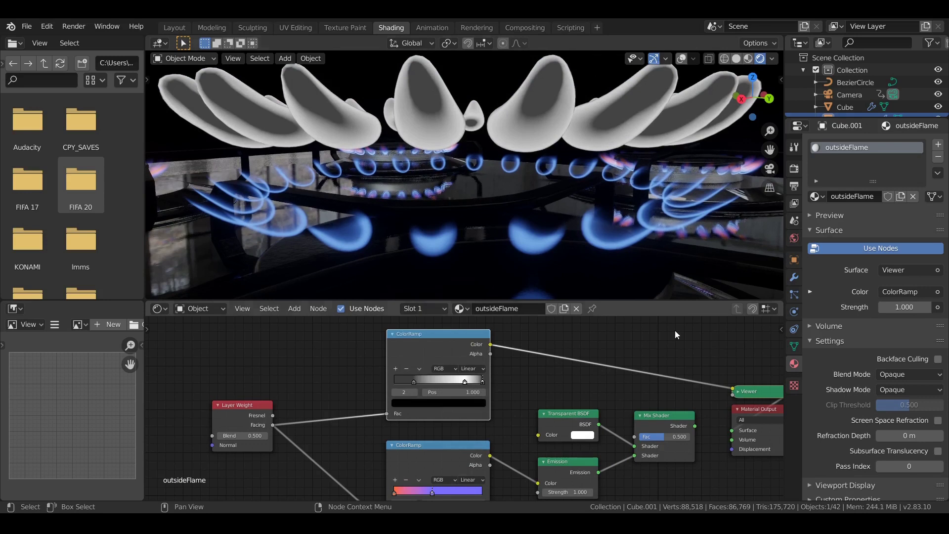
Set the upper ColorRamp's interpolation to B-Spline and move its white stop close to the end stop.
left_click(470, 368)
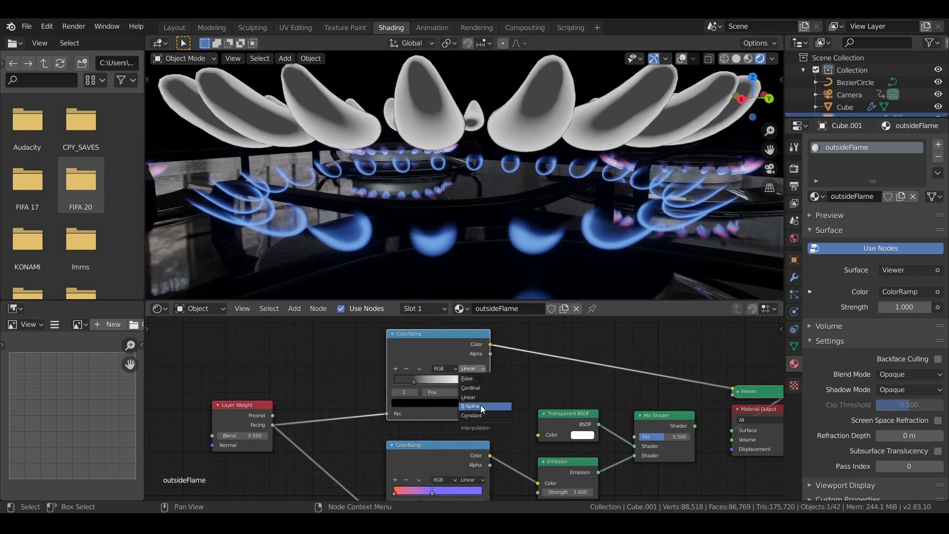
left_click(481, 404)
mouse_move(464, 381)
left_mouse_down()
mouse_move(441, 381)
mouse_move(479, 384)
left_mouse_up()
Add and darken another stop in the upper ColorRamp, and shift the stops with the white one at 0.464.
left_click(394, 368)
left_click(459, 402)
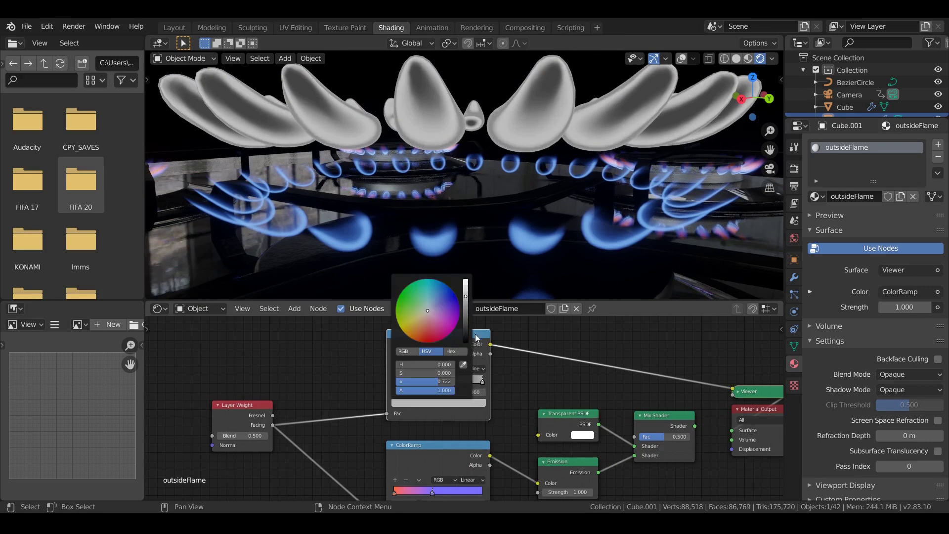
left_click_drag(465, 333, 465, 344)
left_click_drag(479, 383, 448, 382)
left_click_drag(441, 382, 435, 382)
Use the upper ColorRamp's Color as the Mix Shader's Fac and route the Mix Shader back to the Material Output.
middle_click_drag(544, 377, 448, 368)
left_click_drag(395, 335, 539, 427)
left_click(568, 416, "ctrl+shift")
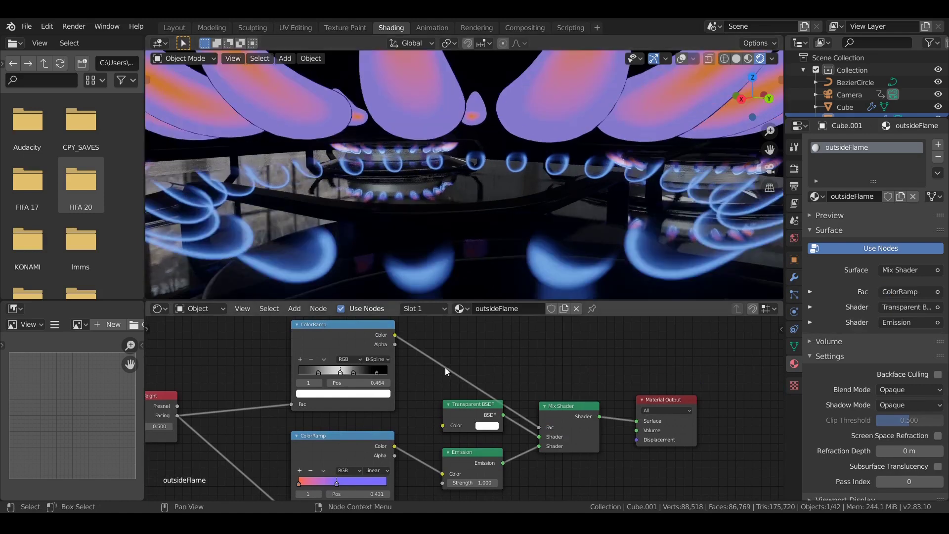
Set outsideFlame's Blend Mode to Alpha Blend and Shadow Mode to None, with Backface Culling enabled.
left_click(900, 389)
left_click(890, 445)
left_click(900, 405)
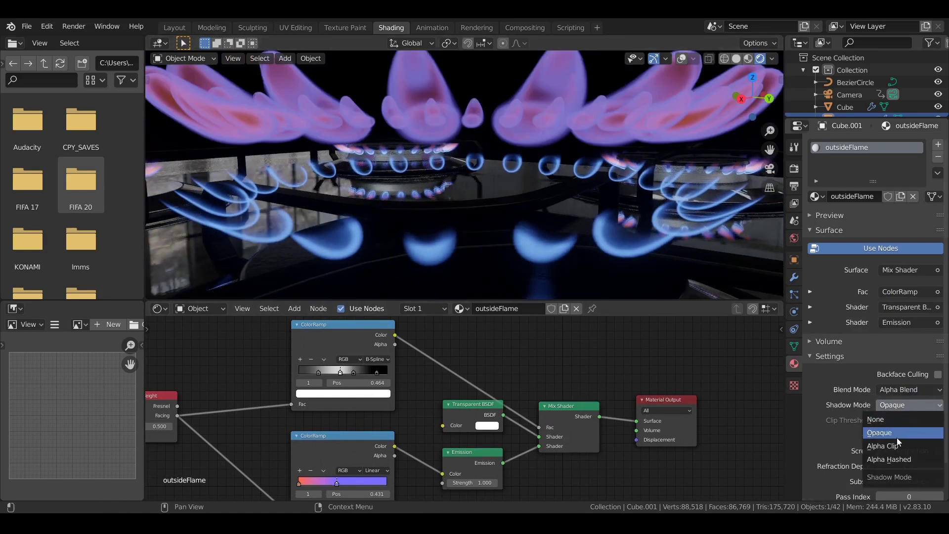
left_click(896, 418)
left_click(937, 374)
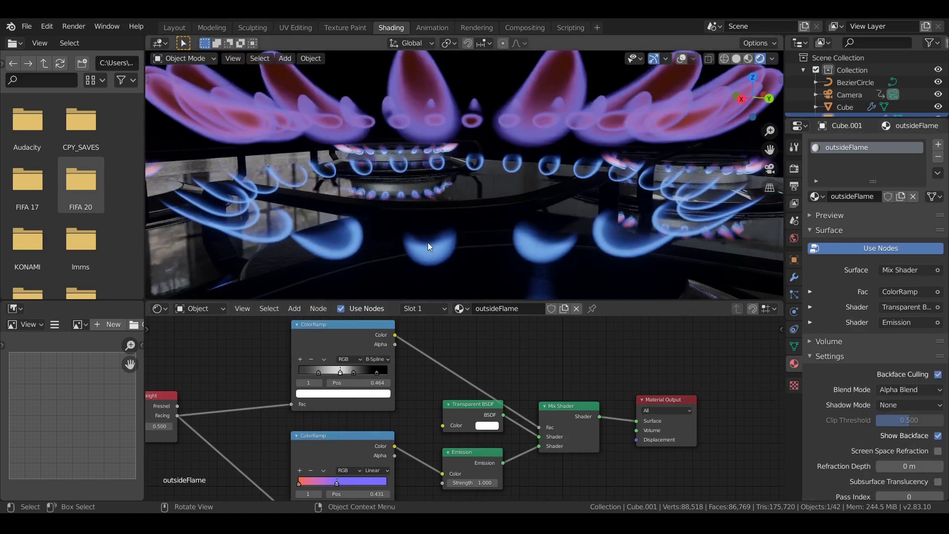
Reposition the Transparent BSDF node and dim the white stop of the upper ColorRamp.
middle_click_drag(334, 492, 404, 455)
left_click_drag(529, 370, 521, 378)
left_click(417, 358)
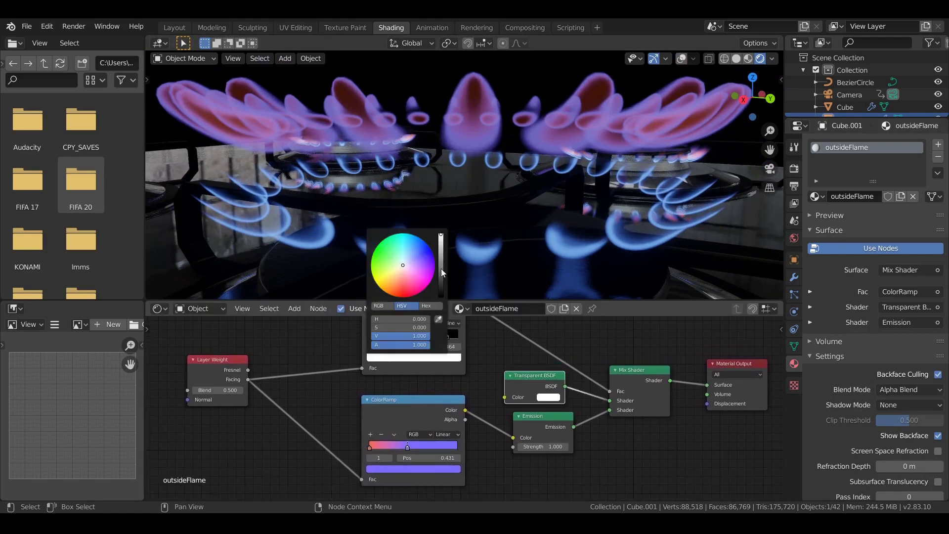
left_click(439, 247)
Shift the upper ColorRamp's stops toward the start, the third to 0.362, and move the lower ramp's orange stop to 0.185.
middle_click_drag(424, 276, 432, 281)
left_click_drag(447, 336, 420, 336)
mouse_move(389, 337)
left_mouse_down()
mouse_move(378, 336)
mouse_move(392, 337)
left_mouse_up()
mouse_move(420, 335)
left_mouse_down()
mouse_move(411, 333)
mouse_move(435, 330)
mouse_move(402, 337)
left_mouse_up()
middle_click_drag(564, 185, 541, 193)
mouse_move(374, 446)
left_mouse_down()
mouse_move(407, 440)
mouse_move(386, 445)
left_mouse_up()
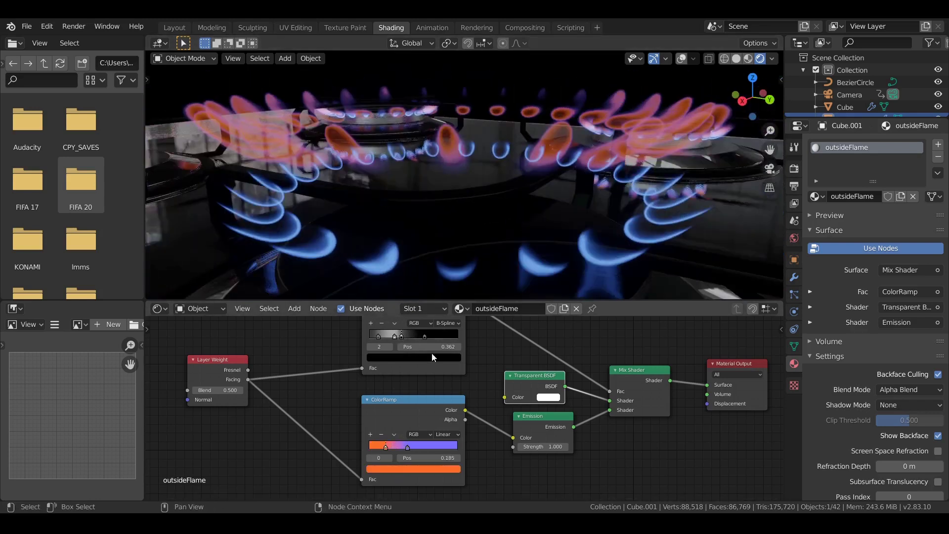
Remove the first stop of the upper ColorRamp, and place the next bright stop at 0.000 darkened to medium gray.
left_click(380, 323)
middle_click_drag(423, 359, 443, 381)
scroll(442, 380, "up", 3)
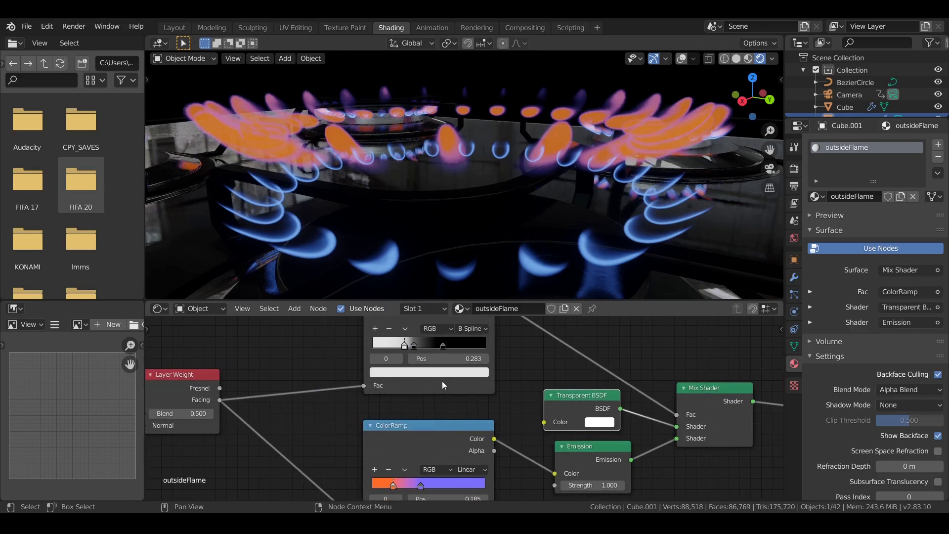
left_click_drag(405, 345, 373, 344)
middle_click_drag(416, 374, 442, 378)
left_click(442, 377)
left_click_drag(489, 248, 490, 261)
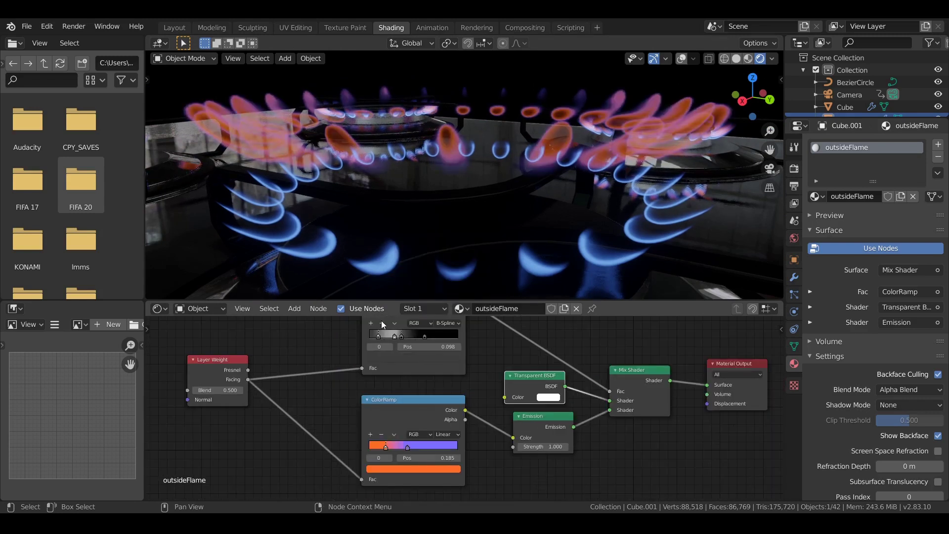
left_click(381, 321)
middle_click_drag(423, 361, 441, 381)
scroll(442, 380, "up", 2)
scroll(442, 384, "up", 1)
left_click(457, 376)
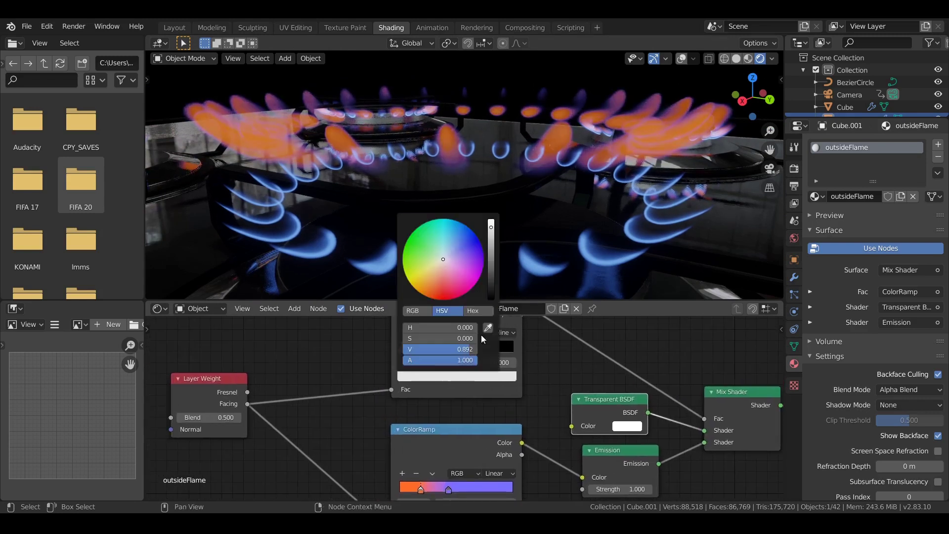
left_click_drag(487, 244, 490, 260)
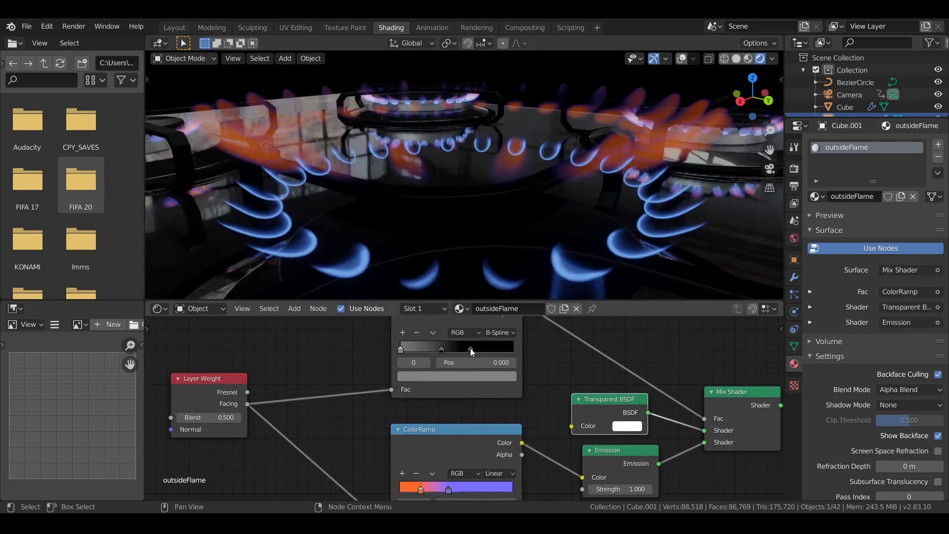
Move the upper ColorRamp's middle black stop to 0.565 and the lower ramp's orange stop to 0.000.
left_click_drag(455, 349, 477, 346)
middle_click_drag(459, 480, 465, 441)
left_click_drag(454, 447, 439, 446)
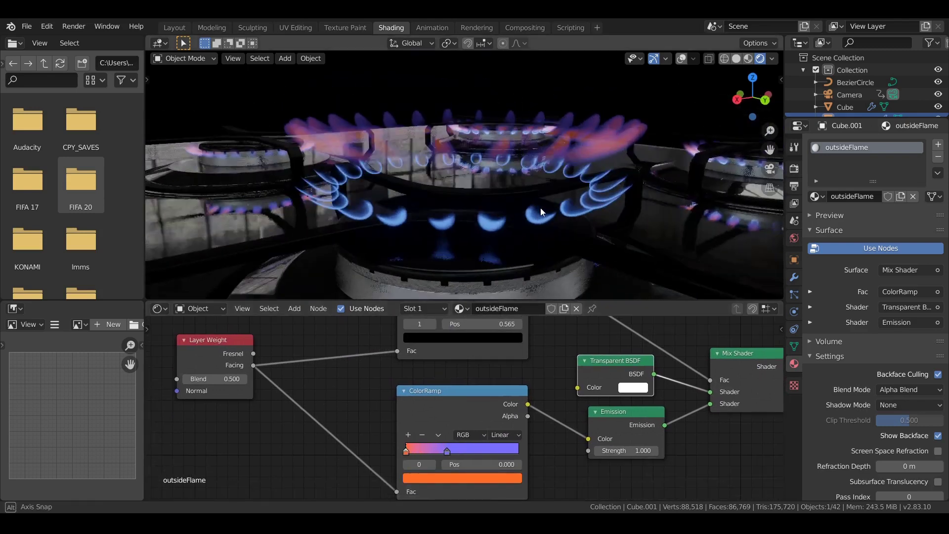
Lower the outer flame mesh along the Z axis over the inner flames and down toward the burner.
key("g")
key("z")
left_click(566, 212)
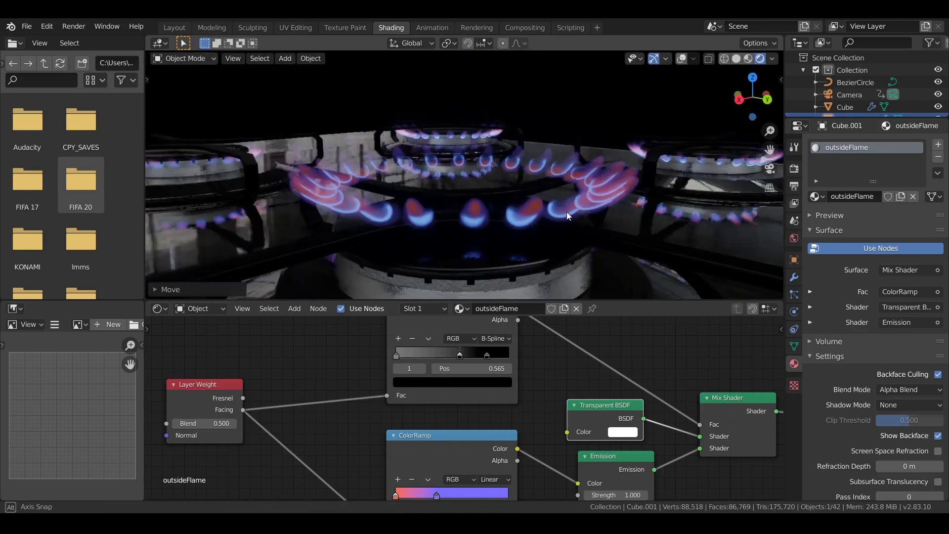
key("g")
key("z")
left_click(541, 281)
Lower the inner flame mesh along the Z axis so it sits inside the outer flames at the burner rim.
left_click(515, 213)
key("g")
key("z")
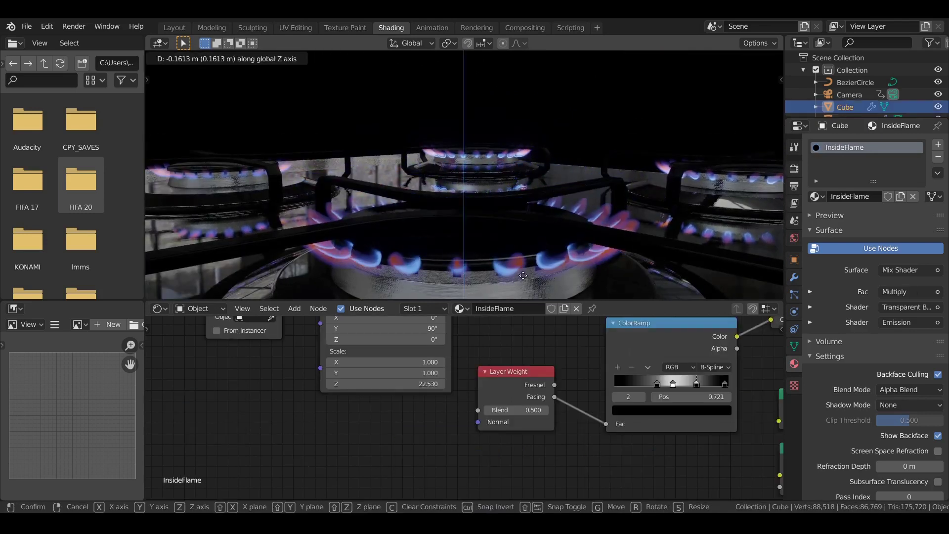
left_click(516, 286)
middle_click_drag(516, 286, 523, 215)
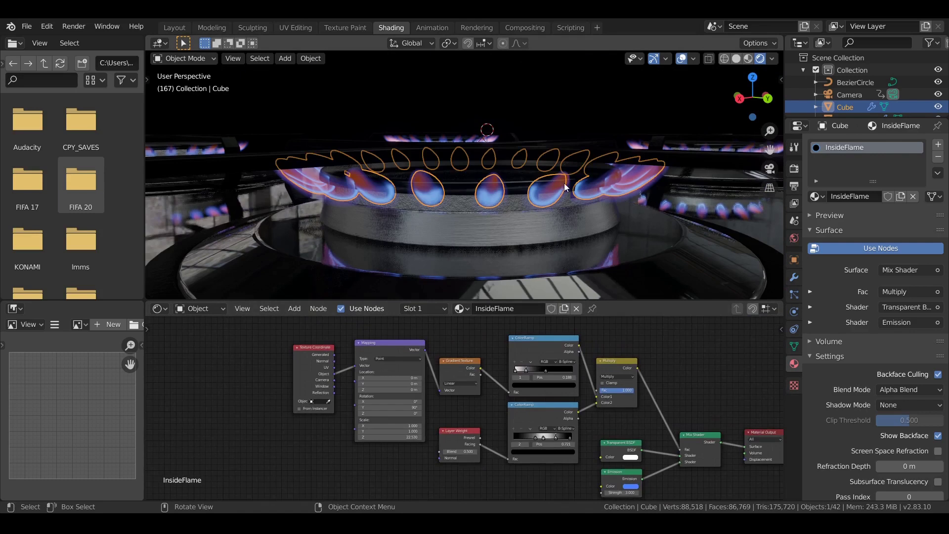
Raise the outer flame mesh along the Z axis, clear of the inner flames.
left_click(650, 144)
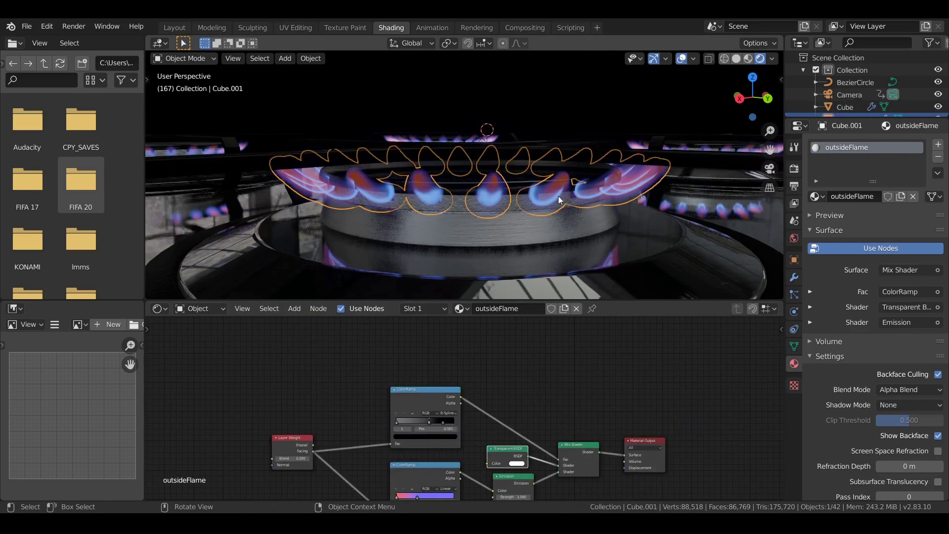
key("g")
key("z")
left_click(567, 160)
Add a Gradient Texture node to outsideFlame with Mapping and Texture Coordinate nodes feeding it.
scroll(651, 156, "down", 2)
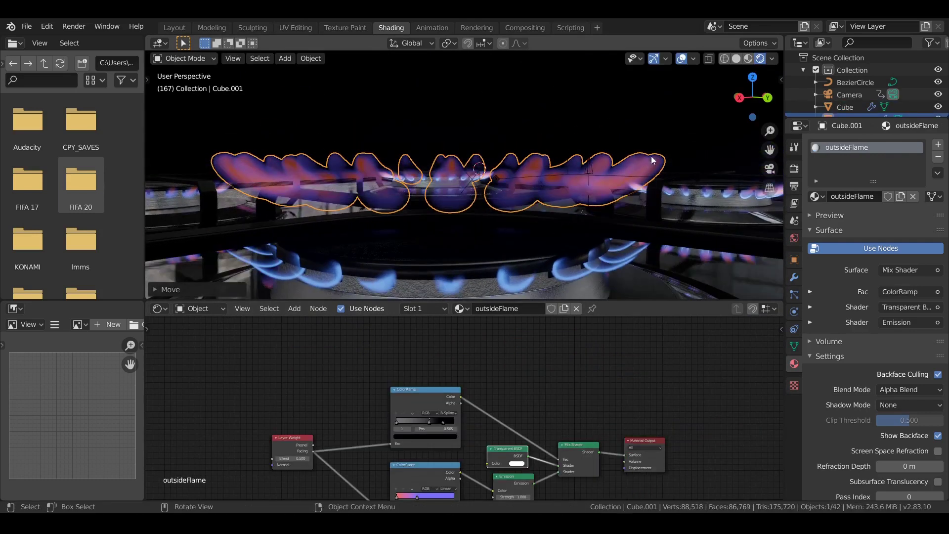
scroll(539, 357, "down", 2)
key("shift+a")
key("s")
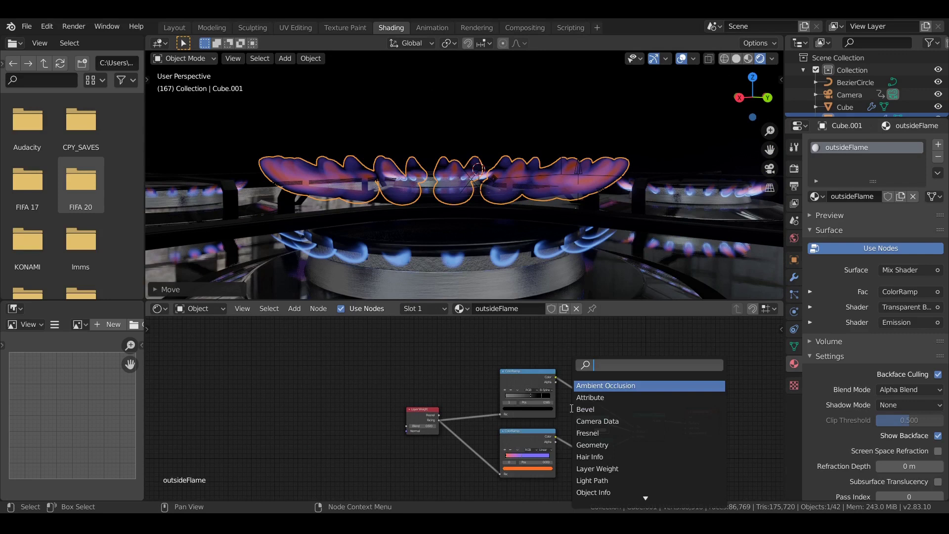
type("gr")
key("Return")
left_click(572, 410)
key("ctrl+t")
scroll(499, 464, "up", 4)
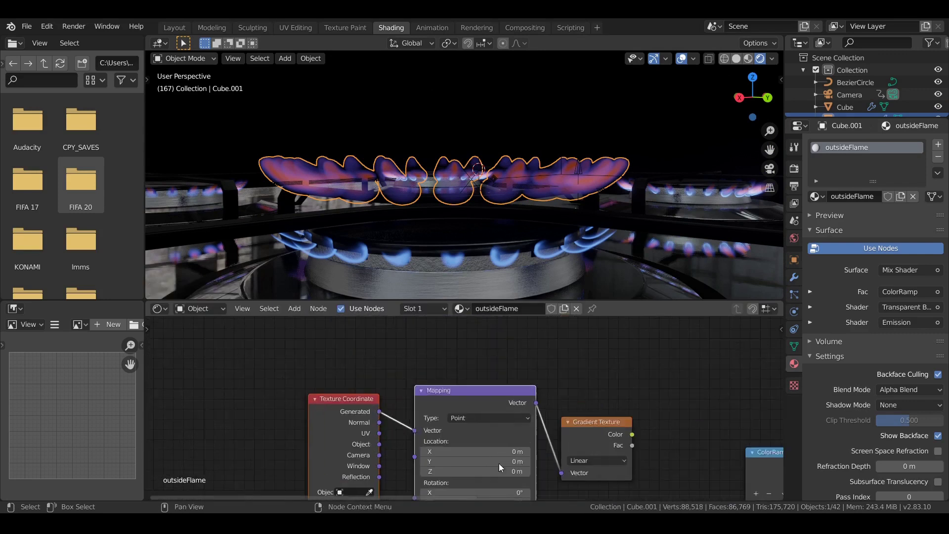
Feed the Mapping node from Object coordinates and preview the Gradient Texture on the outer flames.
scroll(468, 386, "down", 1)
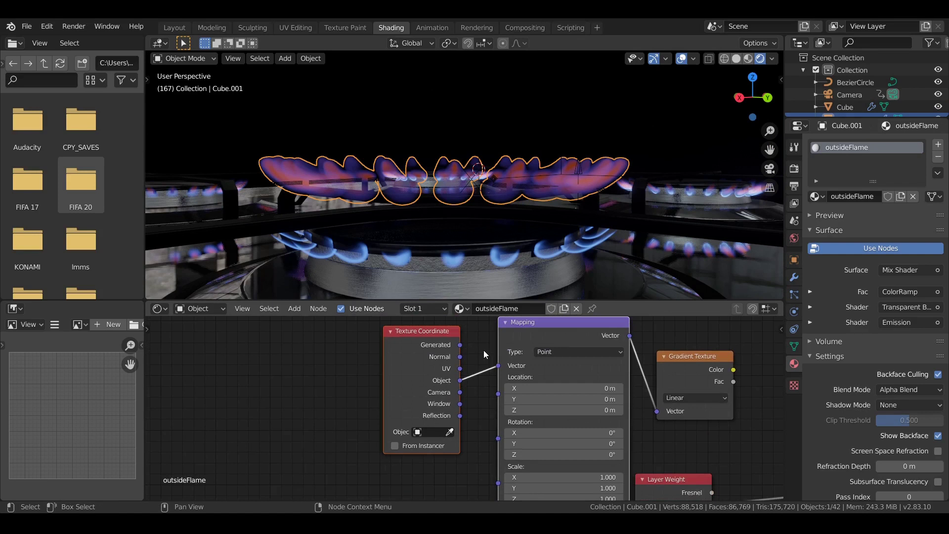
middle_click_drag(613, 388, 512, 380)
middle_click_drag(512, 379, 536, 398, "ctrl")
middle_click_drag(641, 425, 467, 371)
left_click(522, 377)
middle_click_drag(463, 371, 467, 410)
left_click(467, 406, "ctrl+shift")
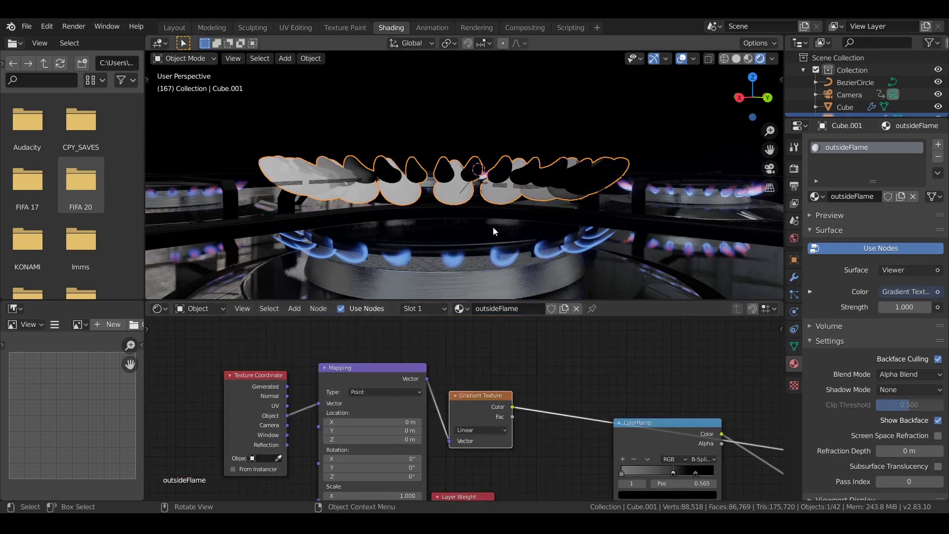
Apply the outer flame mesh's object transform.
middle_click_drag(493, 227, 526, 230)
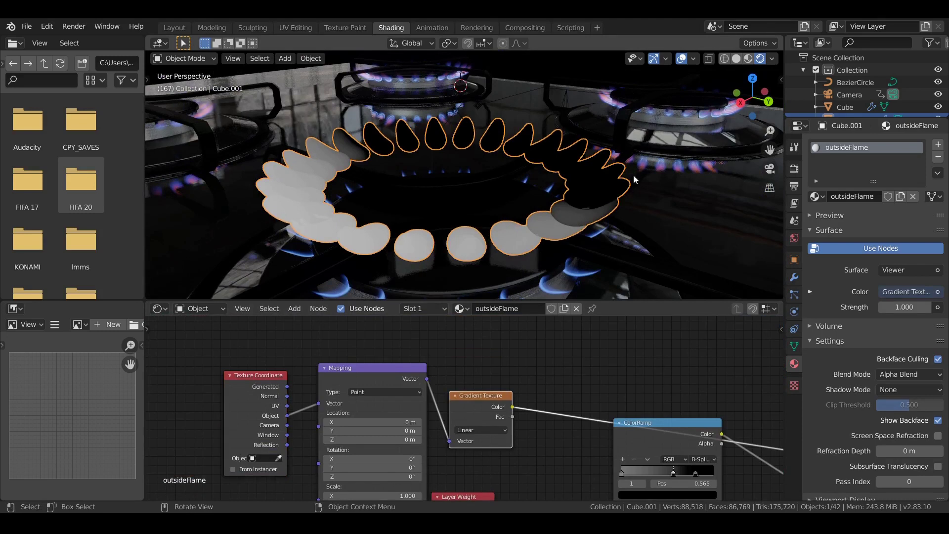
middle_click_drag(632, 174, 573, 247)
key("ctrl+a")
left_click(566, 249)
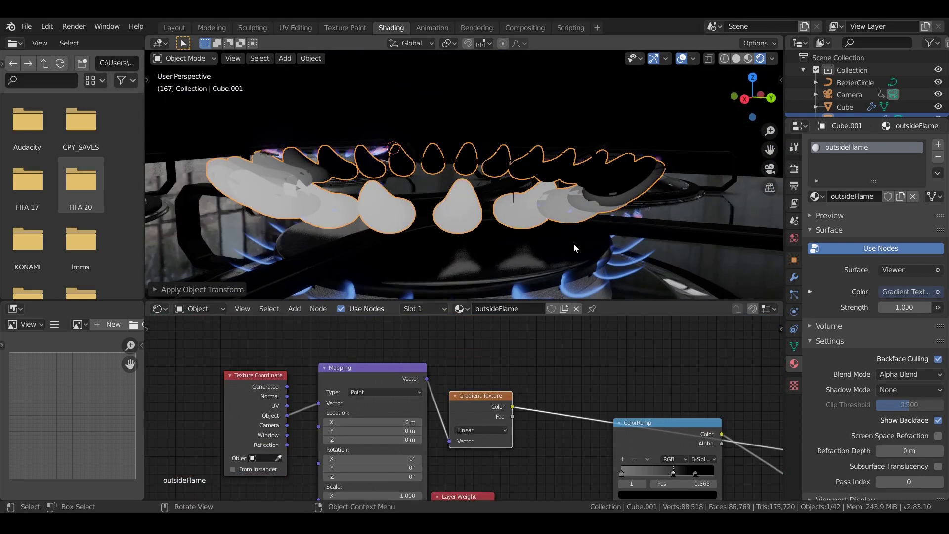
Try rotating the outer flame mesh upright to test the gradient's direction.
middle_click_drag(568, 346, 580, 334)
key("r")
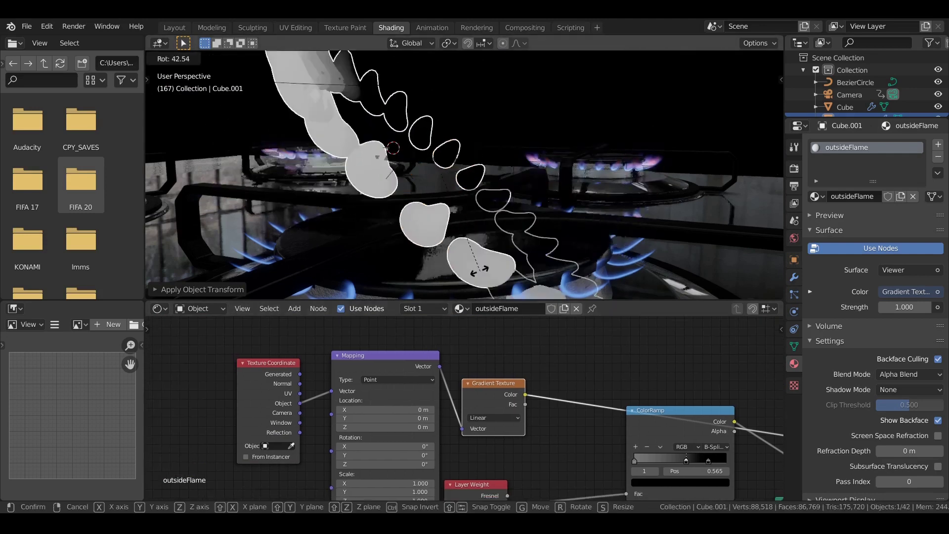
left_click(481, 266)
middle_click_drag(482, 266, 512, 240)
right_click(504, 217)
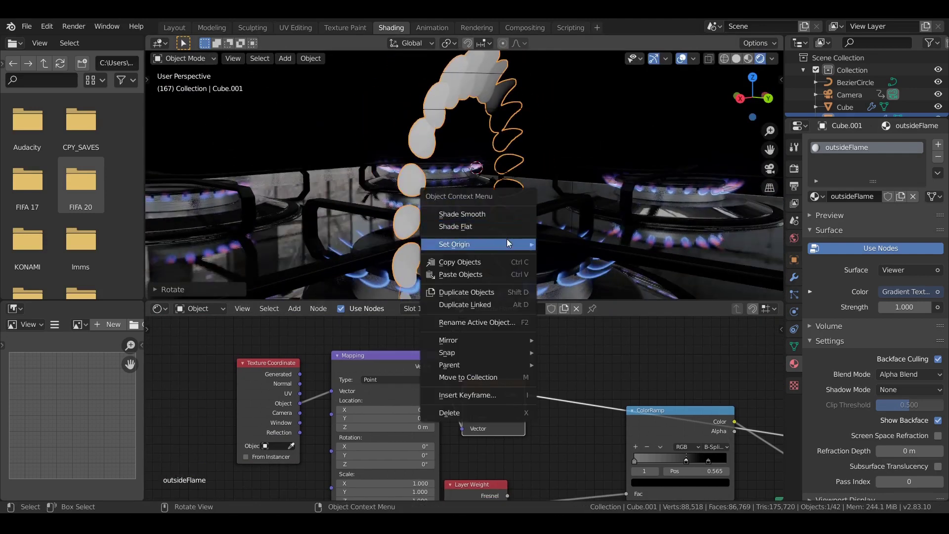
key("Escape")
Try applying the rotated outer flame mesh's transform, and undo back to the level flame ring.
key("ctrl+a")
left_click(547, 213)
mouse_move(547, 212)
middle_mouse_down()
mouse_move(508, 215)
mouse_move(535, 221)
mouse_move(526, 197)
mouse_move(538, 199)
middle_mouse_up()
right_click(521, 187)
key("ctrl+a")
left_click(518, 198)
key("ctrl+z")
key("ctrl+z")
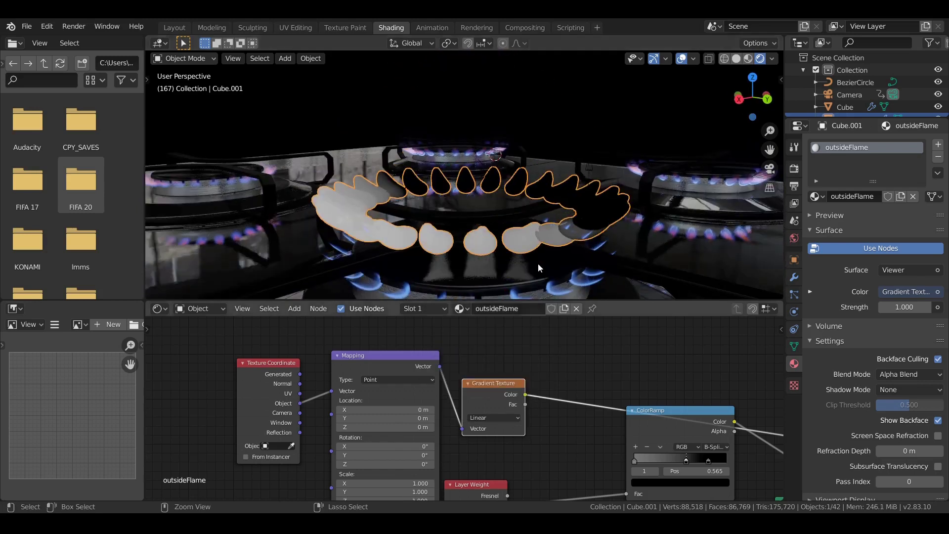
Apply the level outer flame mesh's object transform again.
key("ctrl+a")
left_click(538, 248)
key("ctrl+z")
key("ctrl+a")
left_click(534, 228)
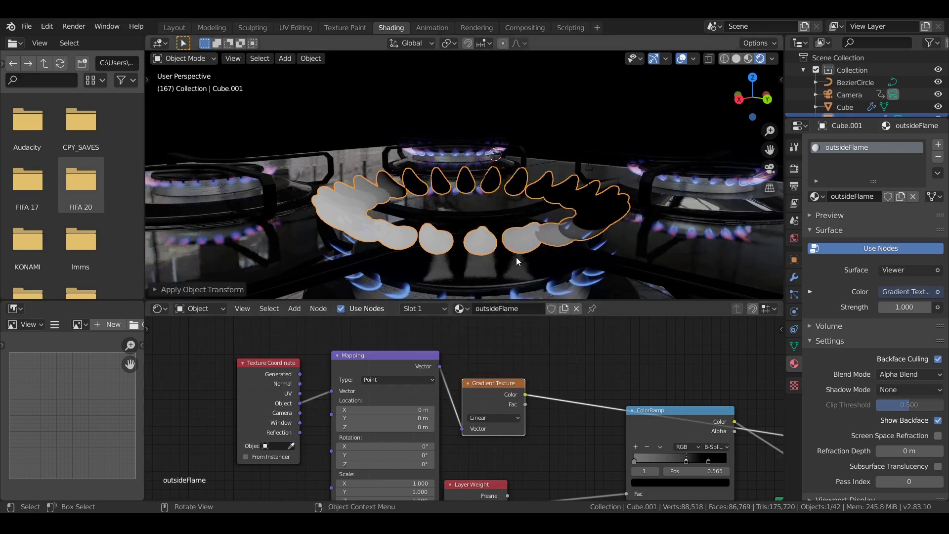
middle_click_drag(516, 257, 597, 234)
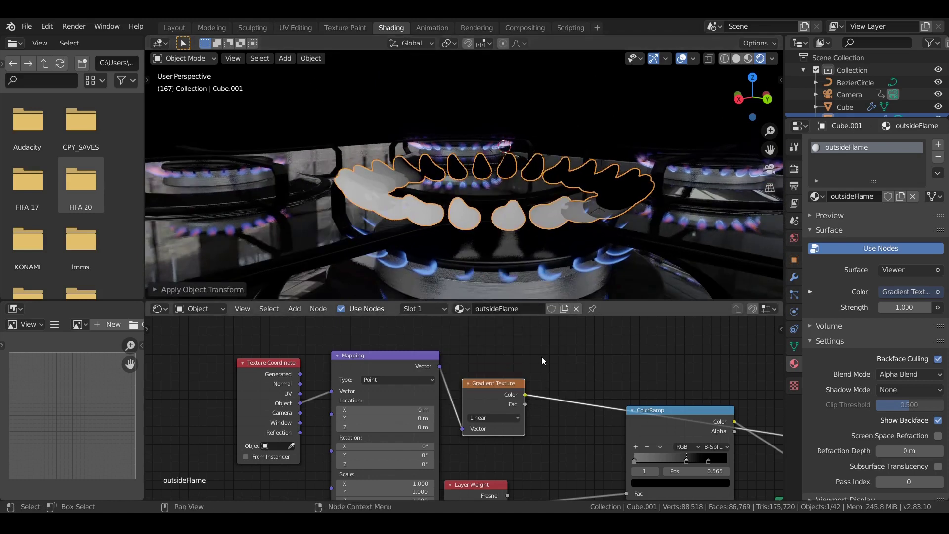
Set the Mapping node's Y rotation to 90° and its Z scale to 4.
scroll(394, 383, "up", 1)
middle_click_drag(394, 383, 415, 403)
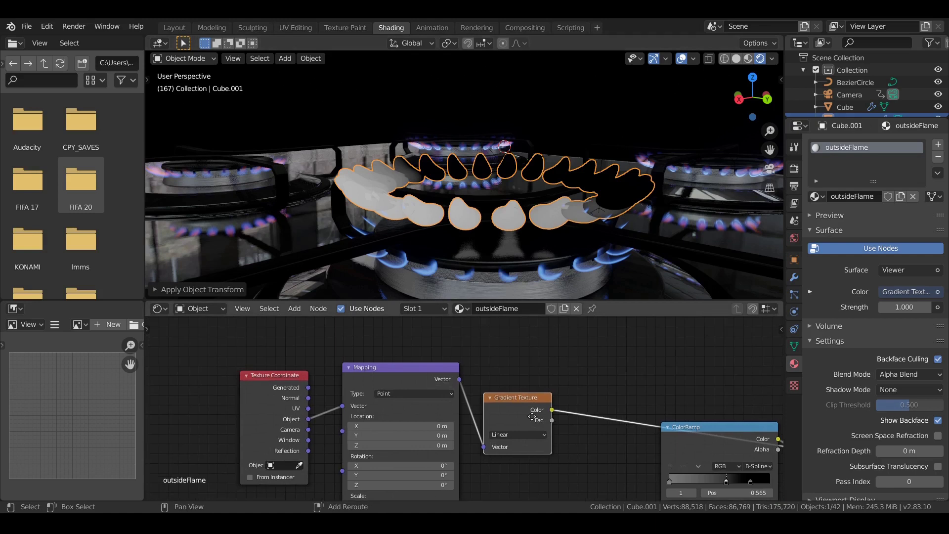
scroll(543, 420, "down", 3)
middle_click_drag(710, 464, 685, 418)
scroll(510, 326, "up", 6)
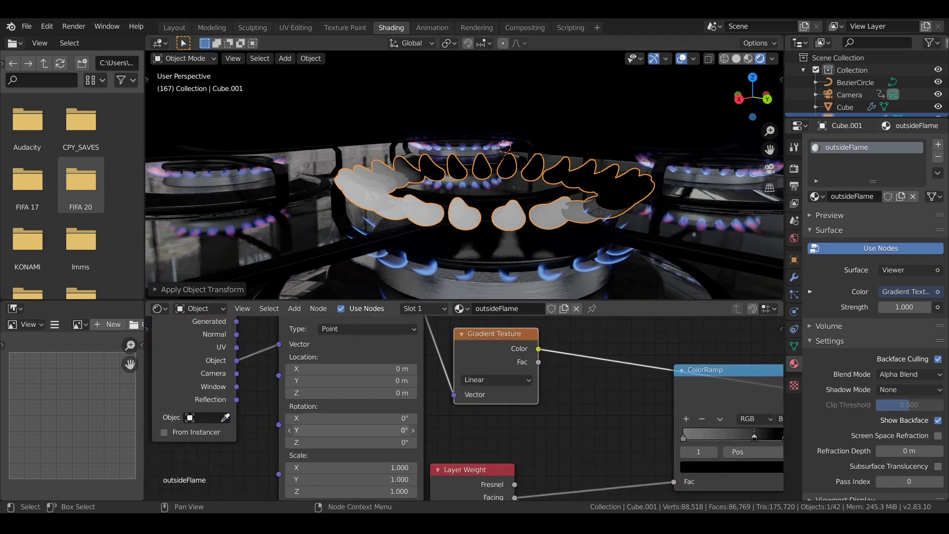
left_click_drag(350, 430, 383, 430)
key("Return")
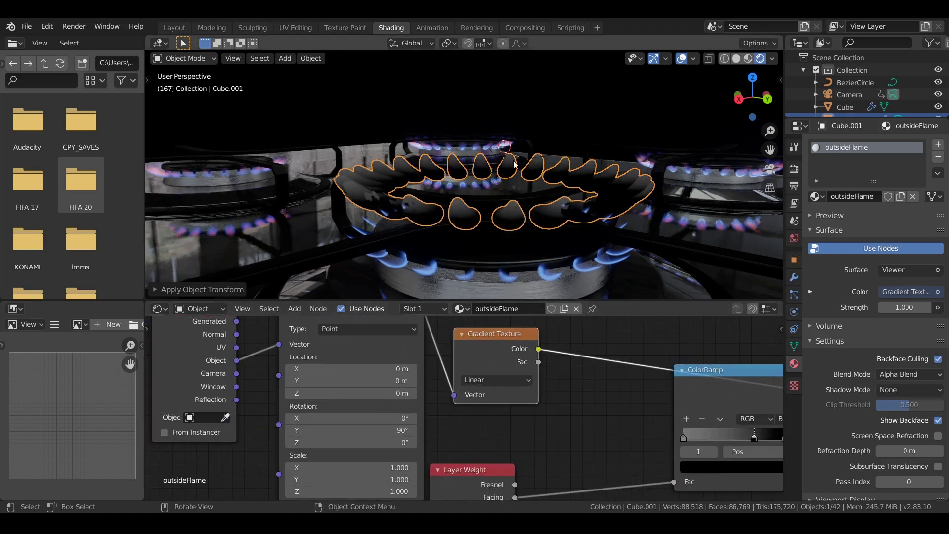
middle_click_drag(389, 494, 415, 446)
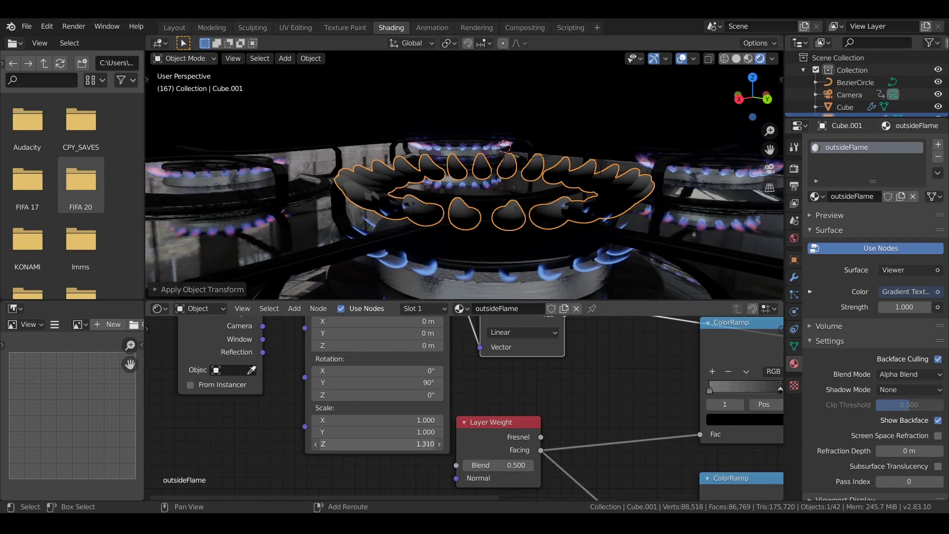
left_click_drag(413, 443, 442, 444)
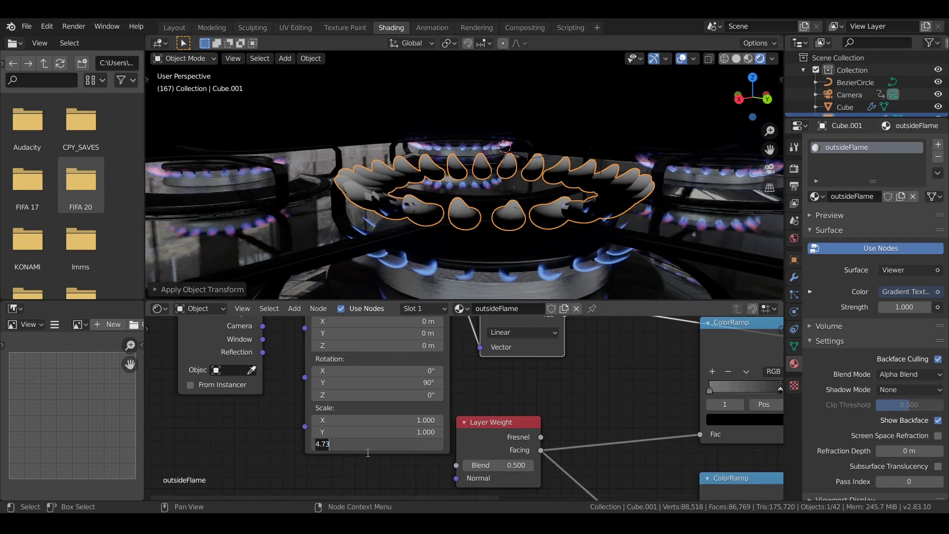
Insert a ColorRamp after the Gradient Texture and place it above the Layer Weight color ramp.
middle_click_drag(520, 367, 484, 439)
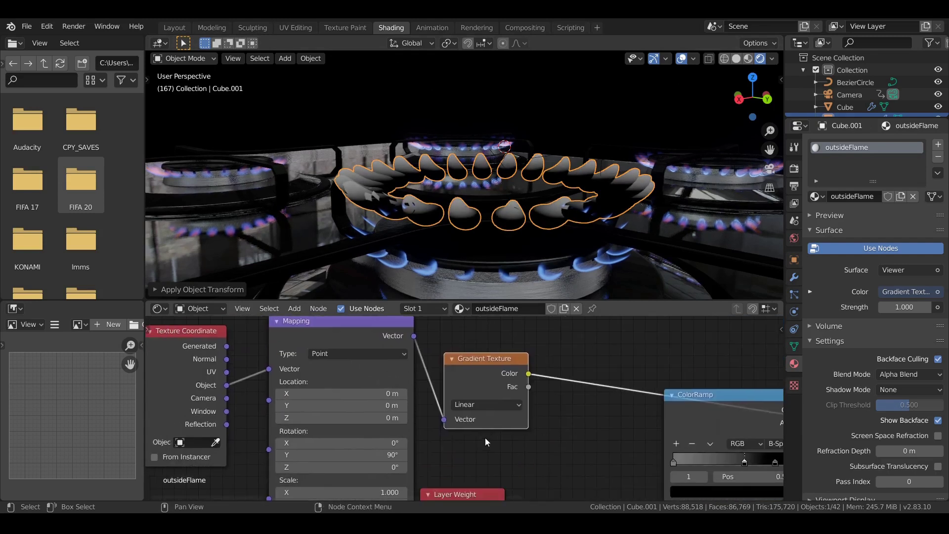
middle_click_drag(571, 419, 397, 412)
key("shift+a")
mouse_move(407, 409)
key("s")
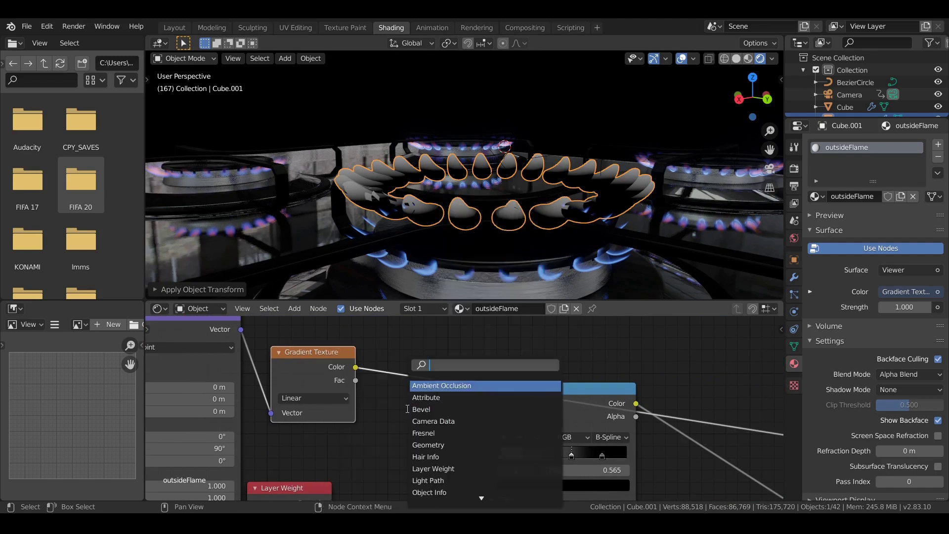
left_click(424, 397)
left_click(406, 357)
scroll(440, 420, "down", 8)
left_click_drag(440, 406, 469, 336)
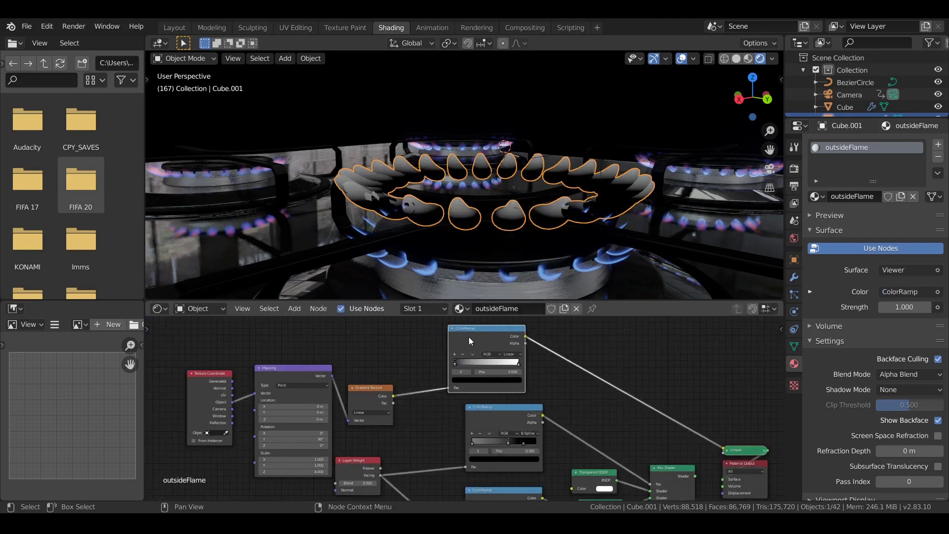
Reverse the gradient's color ramp, with white at the start and the black stop at about 0.23.
scroll(469, 406, "up", 9)
middle_click_drag(469, 405, 434, 440)
middle_click_drag(496, 237, 497, 215)
middle_click_drag(496, 215, 496, 204, "ctrl")
middle_click_drag(520, 166, 429, 212)
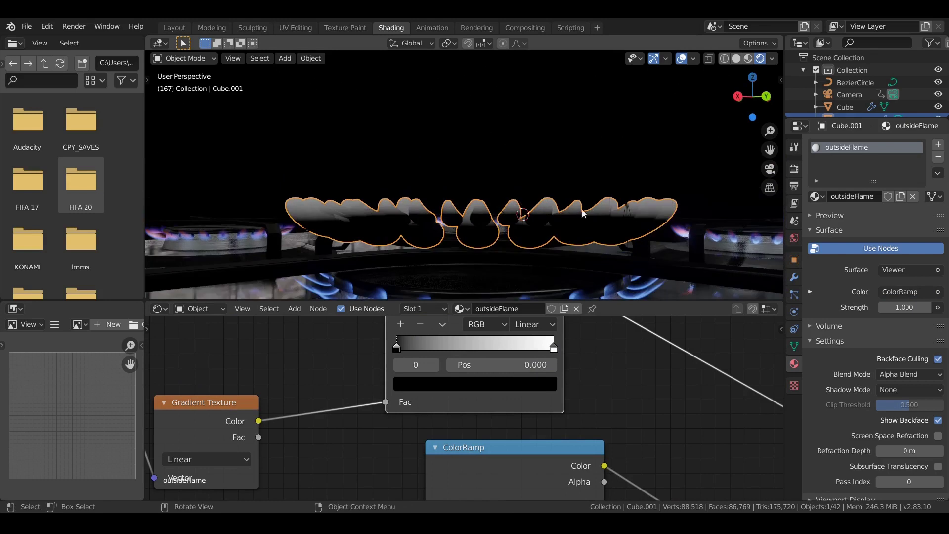
middle_click_drag(487, 356, 499, 397)
mouse_move(409, 390)
left_mouse_down()
mouse_move(522, 390)
mouse_move(405, 389)
left_mouse_up()
left_click_drag(512, 388, 431, 386)
Try Ease interpolation on the gradient's color ramp, adjust its black stop and settle on B-Spline.
left_click(539, 368)
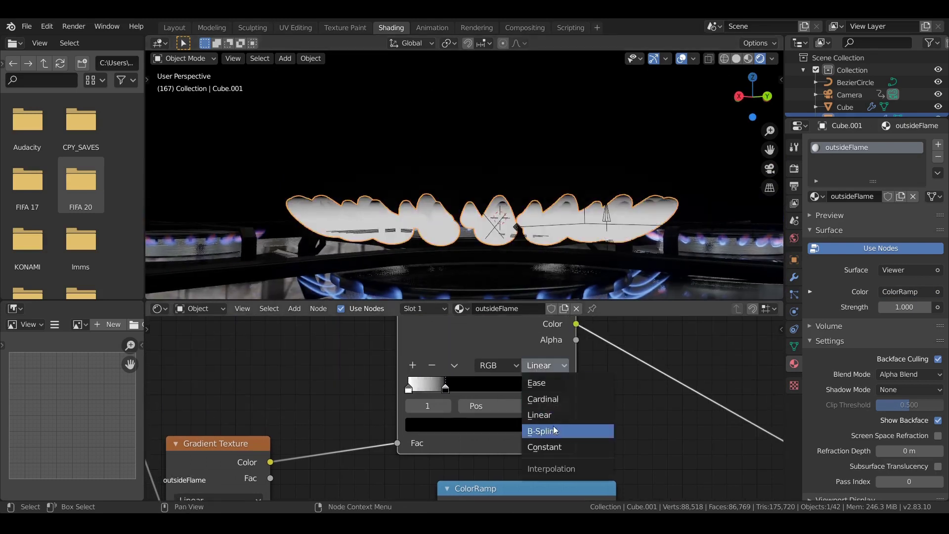
left_click(554, 430)
left_click(557, 383)
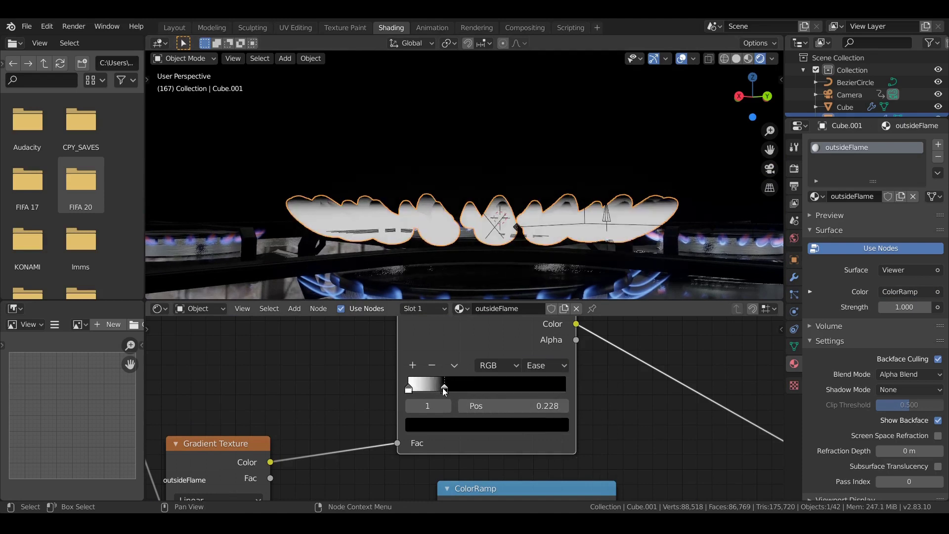
left_click_drag(478, 392, 451, 393)
left_click(543, 365)
left_click(548, 424)
Add a third, black stop at about 0.315 to the gradient's color ramp and move the middle stop to about 0.12.
left_click_drag(507, 387, 573, 390)
left_click(550, 426)
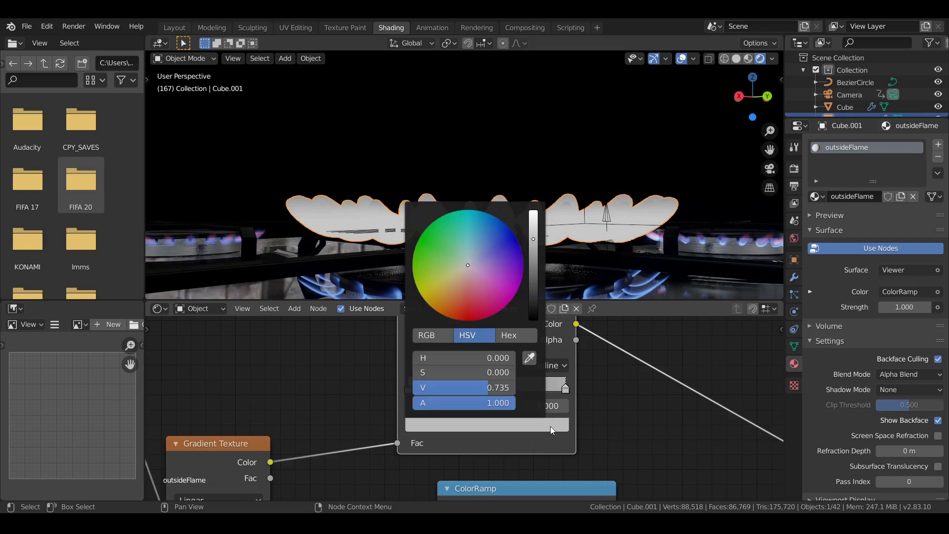
left_click_drag(533, 242, 534, 328)
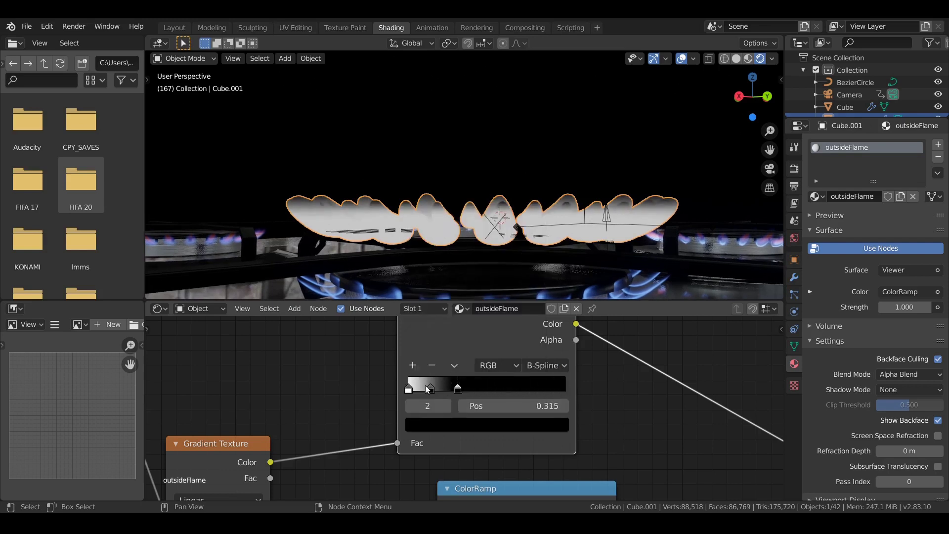
left_click_drag(425, 384, 420, 387)
Set the Mapping node's X location to 0.12 m.
middle_click_drag(356, 380, 759, 270)
middle_click_drag(482, 409, 412, 422)
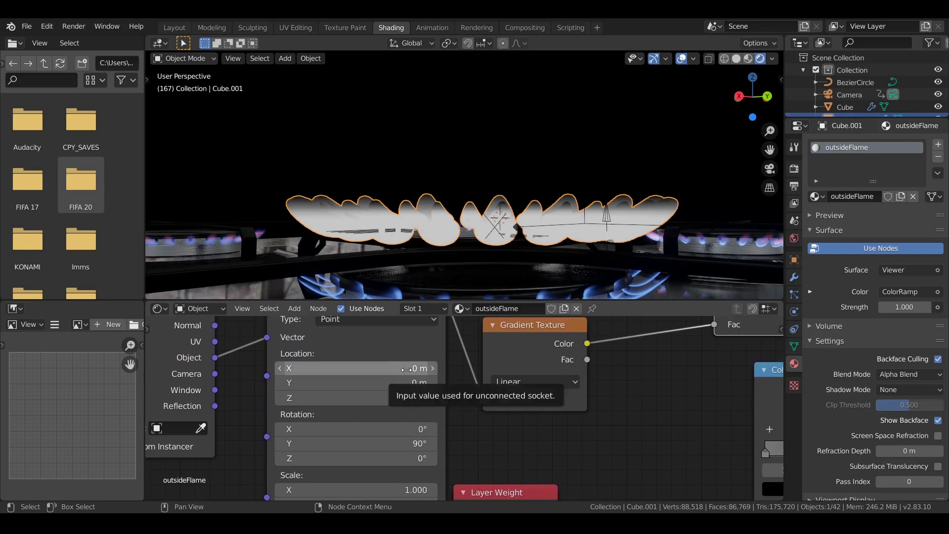
mouse_move(407, 398)
left_mouse_down("shift")
mouse_move(425, 368)
mouse_move(408, 368)
mouse_move(418, 368)
left_mouse_up("shift")
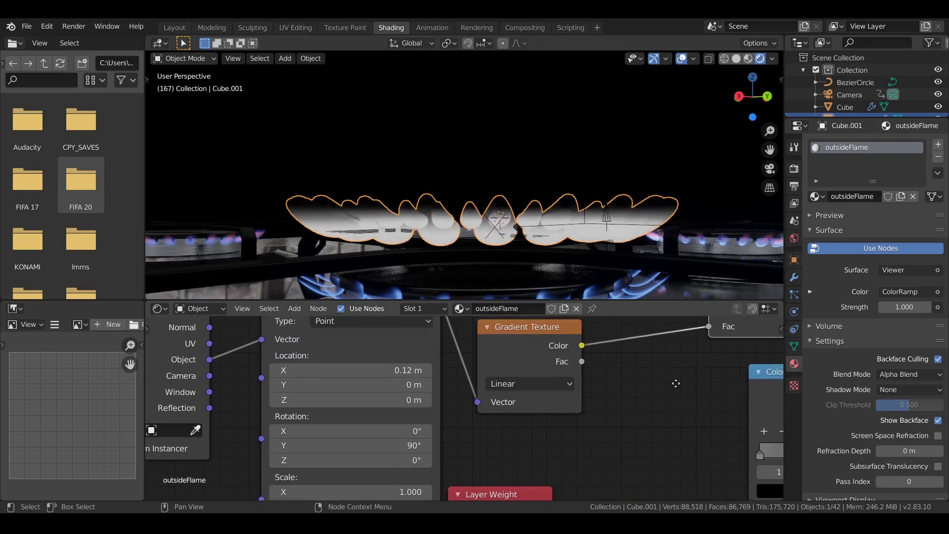
Compare previews of the Layer Weight color ramp and the gradient color ramp on the outer flames.
scroll(476, 399, "down", 5)
scroll(411, 360, "up", 2)
left_click(412, 365, "ctrl+shift")
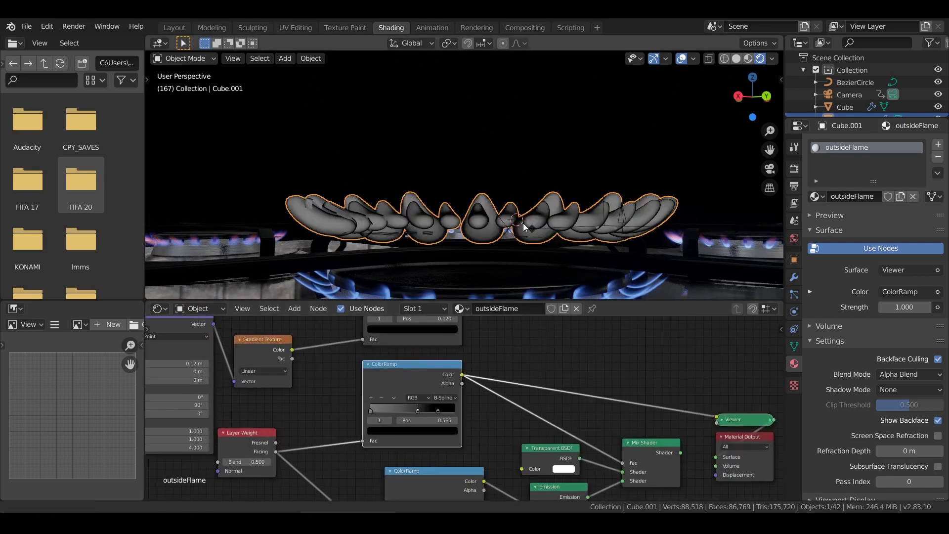
scroll(523, 223, "up", 2)
middle_click_drag(523, 223, 515, 184, "shift")
middle_click_drag(437, 375, 395, 454)
left_click(378, 364, "ctrl+shift")
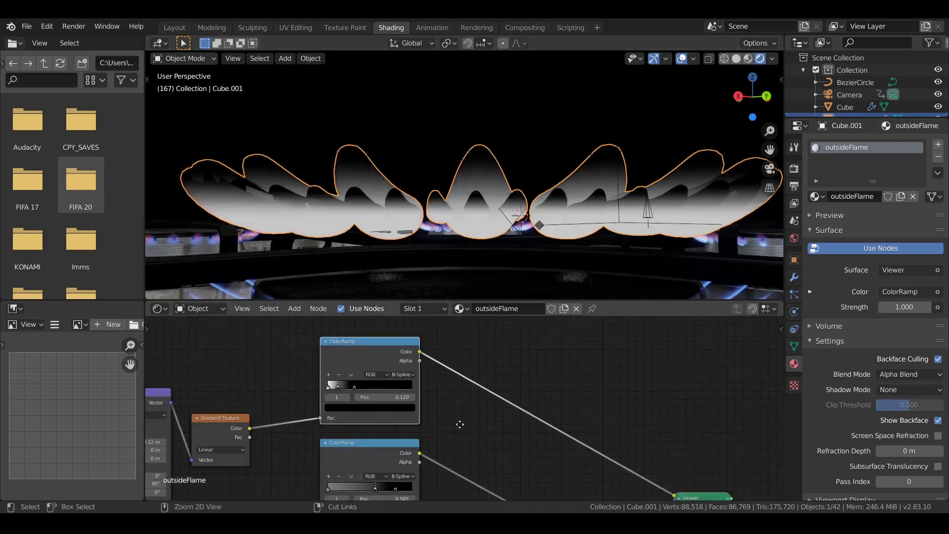
Add a MixRGB node with the gradient ramp in Color1 and the Layer Weight ramp in Color2.
scroll(500, 462, "down", 2)
middle_click_drag(500, 462, 507, 399)
key("shift+a")
left_click(508, 400)
type("mixrg")
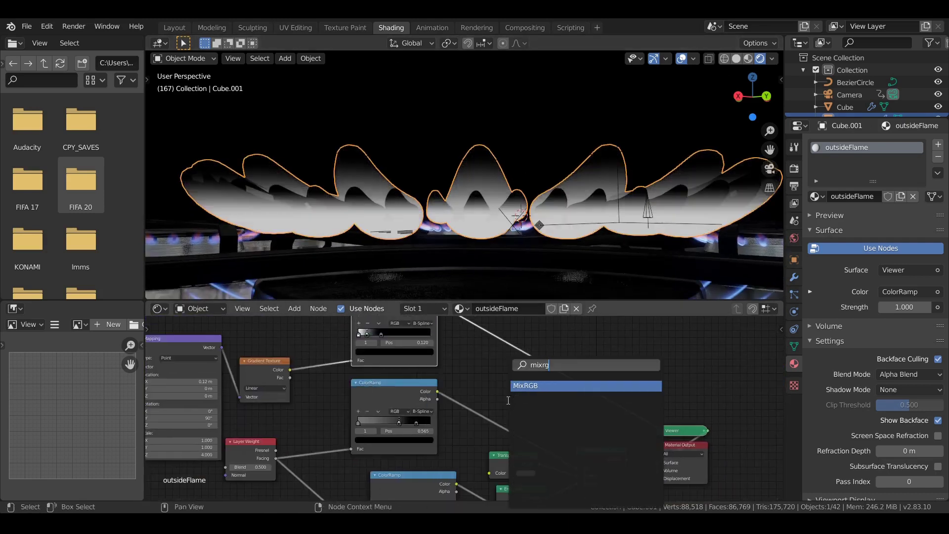
key("Return")
left_click(511, 415)
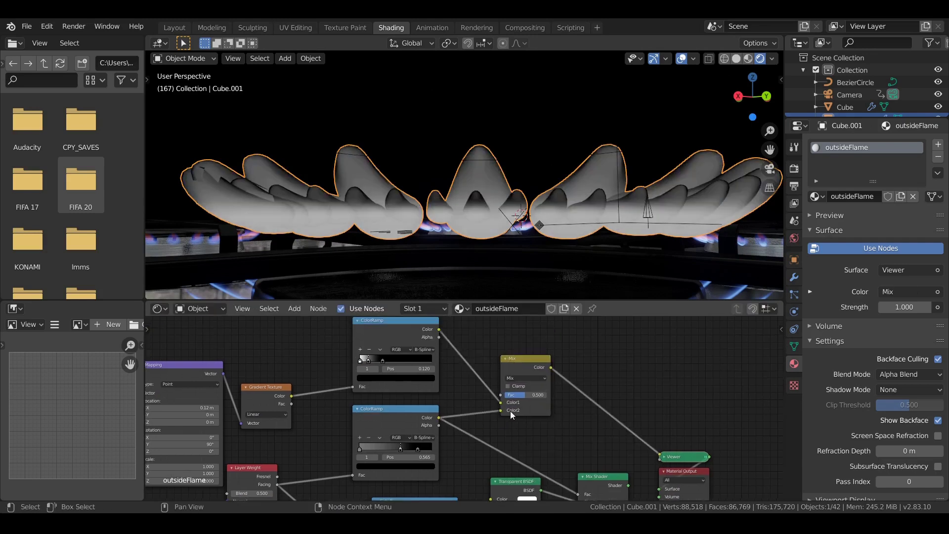
Cut the Layer Weight ramp's link to the Mix Shader's factor and preview the Mix Shader.
right_click_drag(490, 450, 483, 454, "ctrl")
middle_click_drag(485, 439, 543, 423)
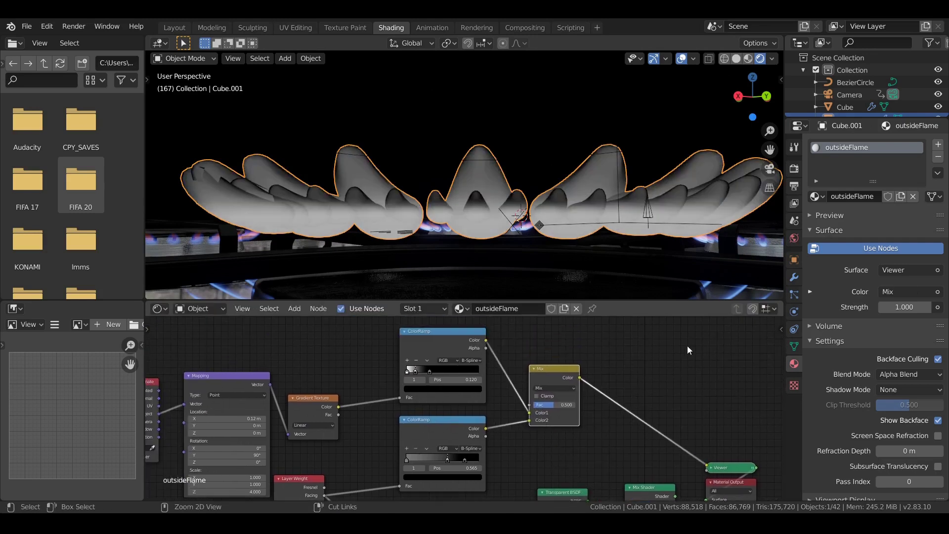
middle_click_drag(681, 444, 652, 394)
left_click(623, 441, "ctrl+shift")
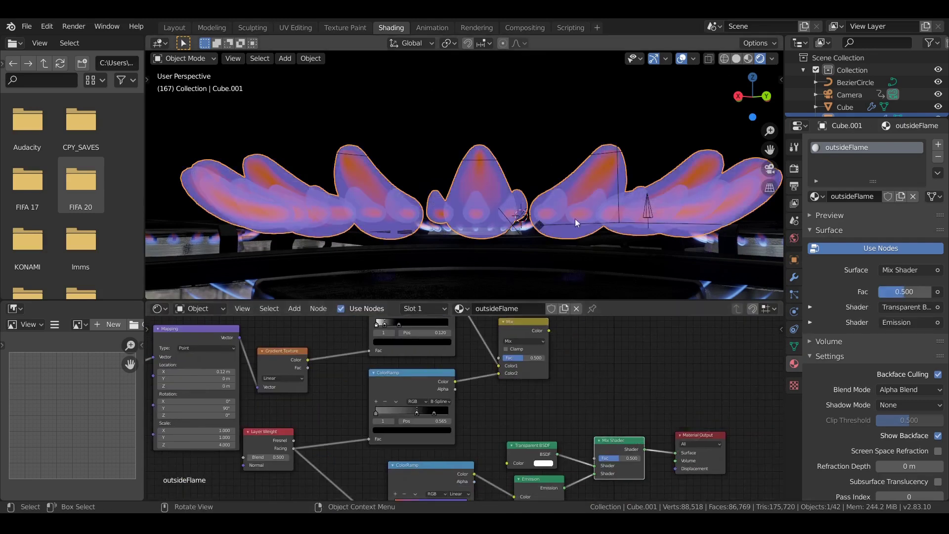
Preview the MixRGB node and set its blending mode to Multiply with a factor of 1.
middle_click_drag(482, 446, 514, 431)
scroll(513, 431, "up", 2)
left_click(557, 400, "ctrl+shift")
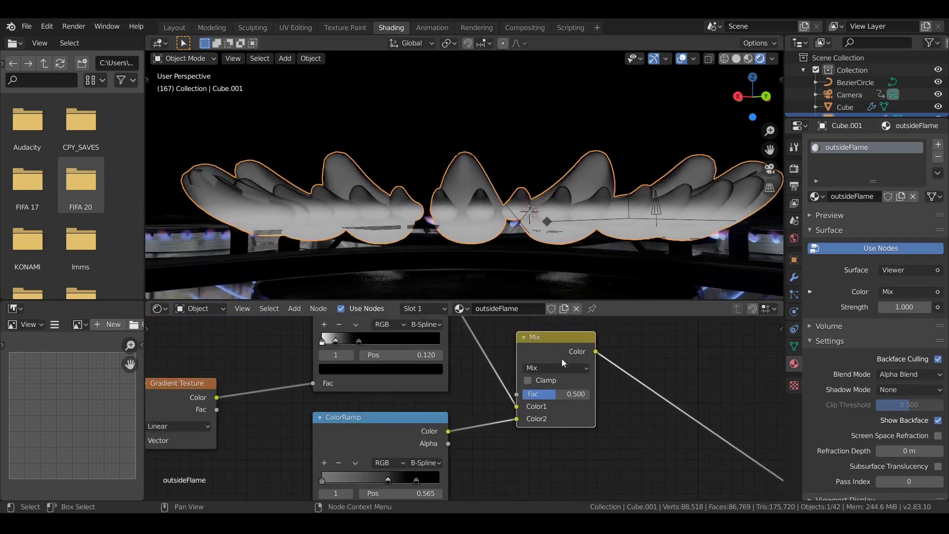
scroll(544, 432, "down", 3)
scroll(494, 376, "up", 2)
left_click(494, 371)
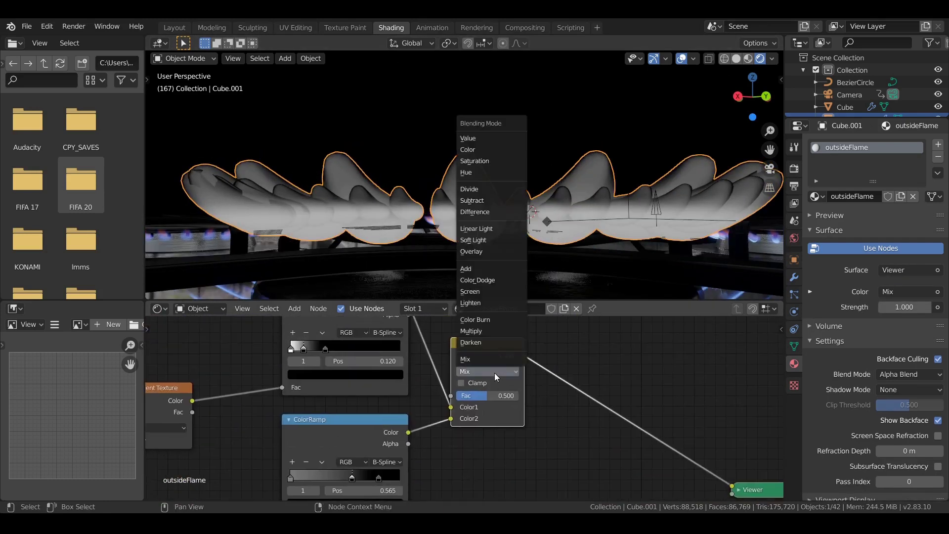
left_click(481, 331)
left_click_drag(495, 394, 517, 394)
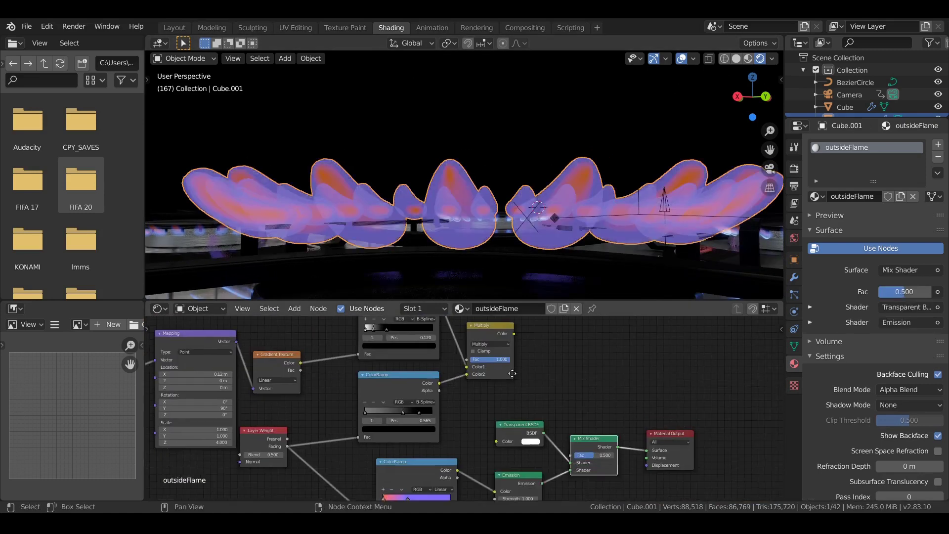
Connect the Multiply color to the Mix Shader's Fac and hide the viewport overlays to view the flames.
left_click_drag(513, 333, 564, 448)
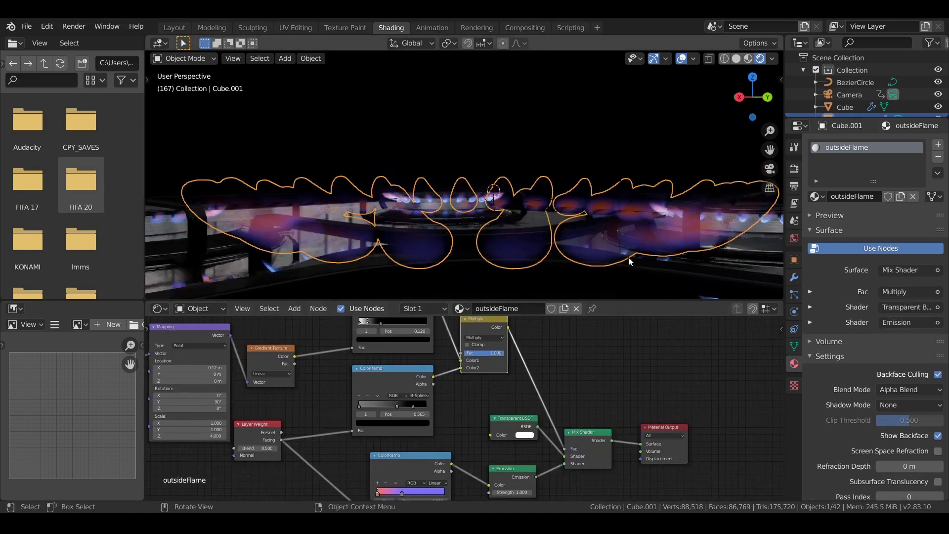
key("shift+alt+z")
middle_click_drag(640, 190, 601, 228, "ctrl")
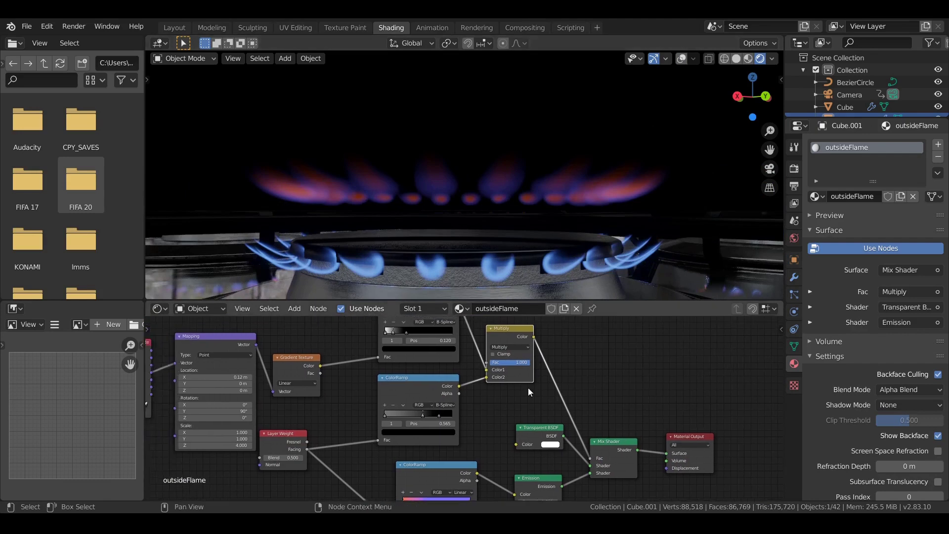